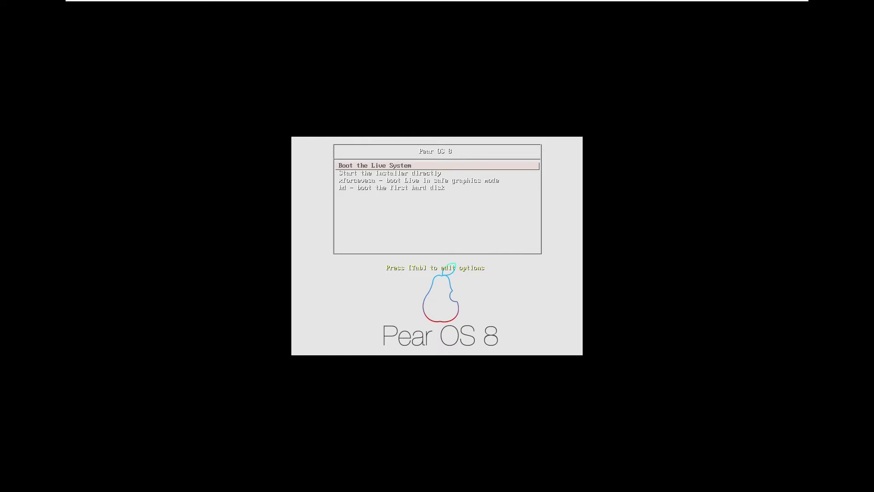
# - Browse the boot entries down to safe graphics, then return to 'Boot the Live System'
pyautogui.press('Down')
pyautogui.press('Down')
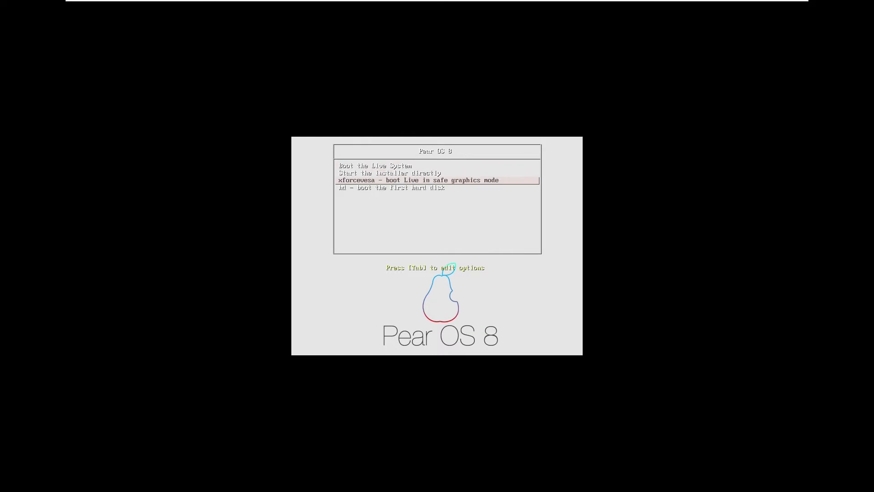
pyautogui.press('Down')
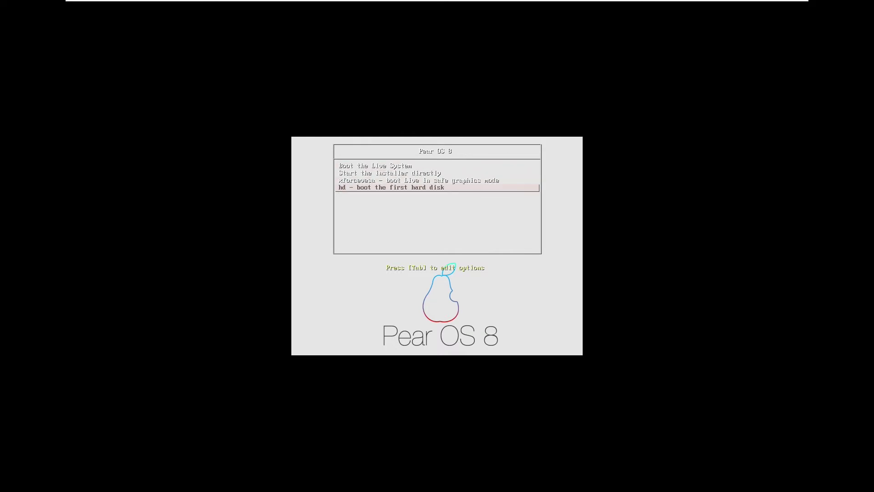
pyautogui.press('Up')
pyautogui.press('Up')
pyautogui.press('Up')
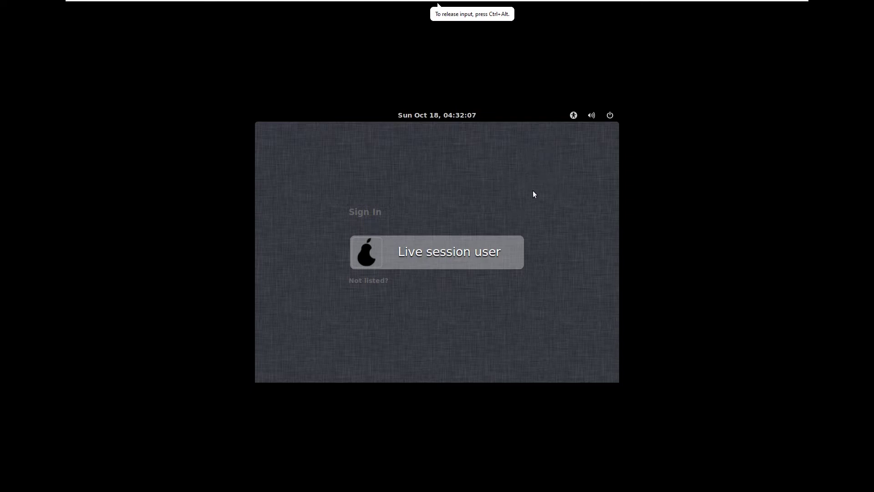
# - Sign in as the Live session user from the login screen
pyautogui.click(447, 252)
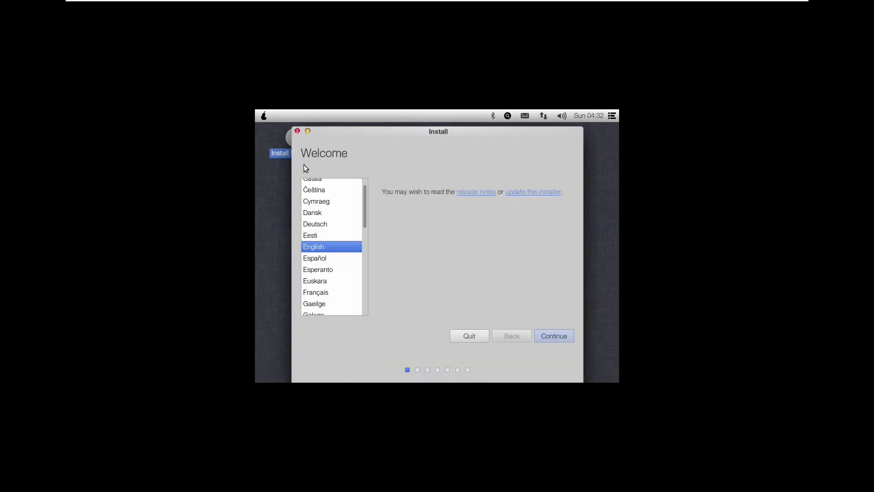
# - Accept English in the installer and continue past the preparation and installation type pages
pyautogui.moveTo(429, 136); pyautogui.dragTo(425, 133)
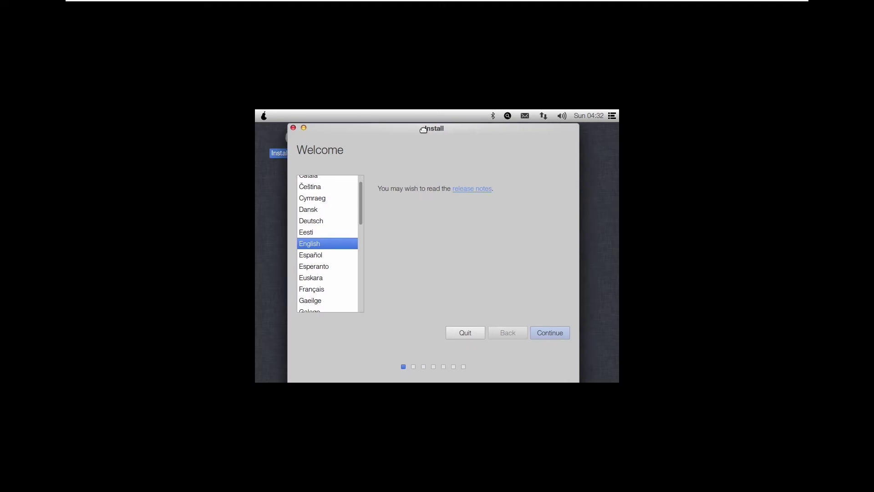
pyautogui.click(558, 331)
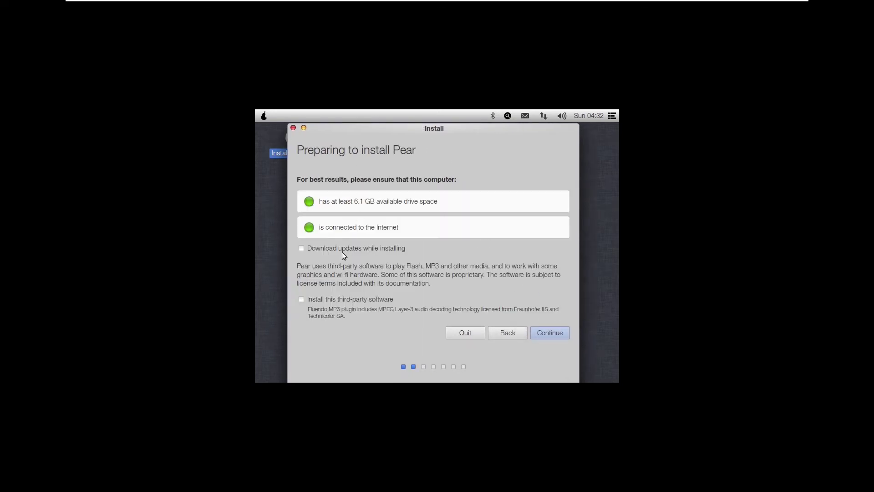
pyautogui.click(533, 332)
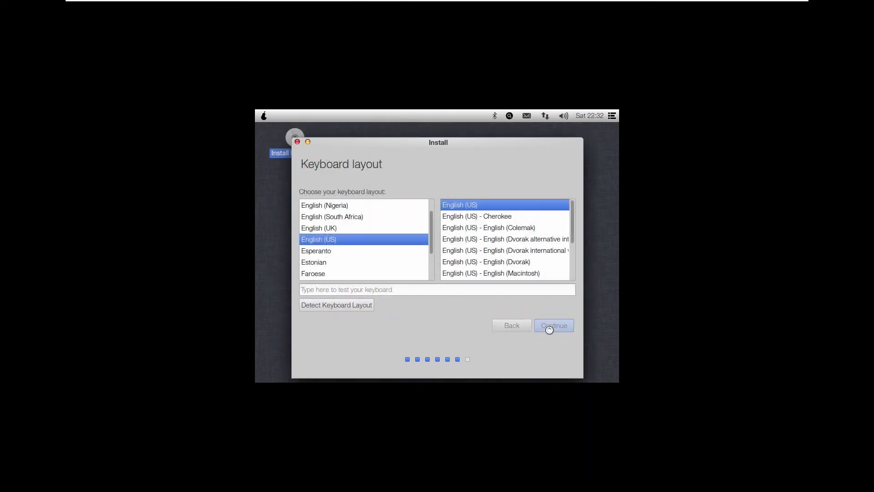
pyautogui.click(551, 327)
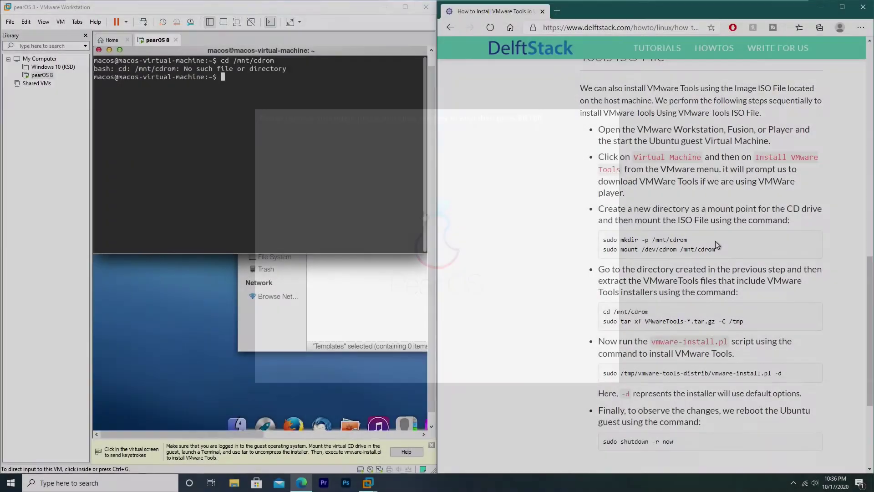
pyautogui.moveTo(715, 240); pyautogui.dragTo(603, 240)
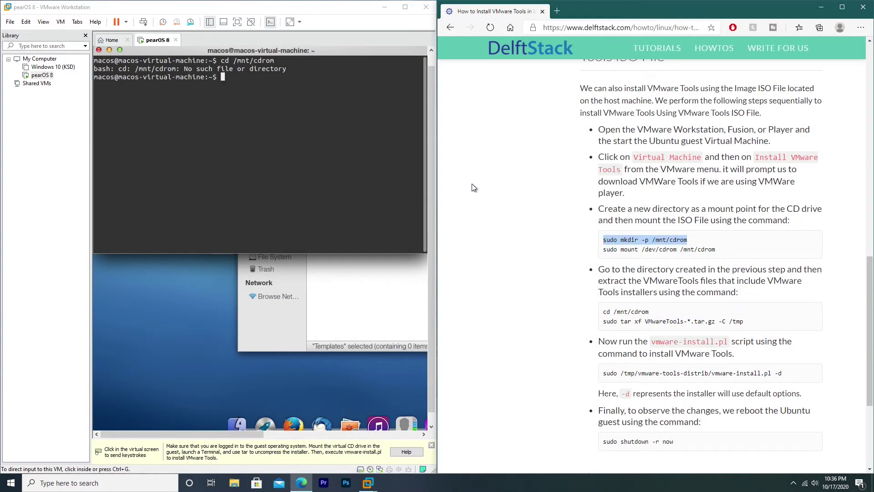
pyautogui.click(321, 92)
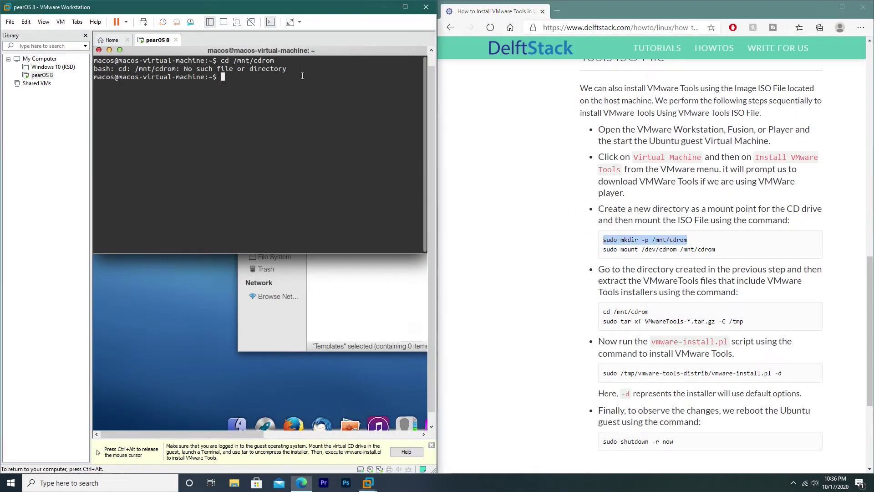
pyautogui.rightClick(263, 81)
pyautogui.click(226, 72)
pyautogui.hotkey('ctrl', 'alt')
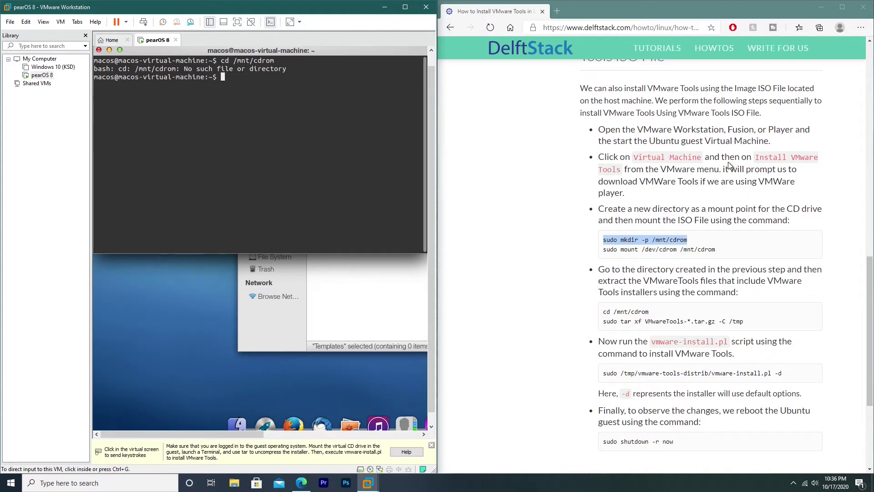
pyautogui.click(585, 91)
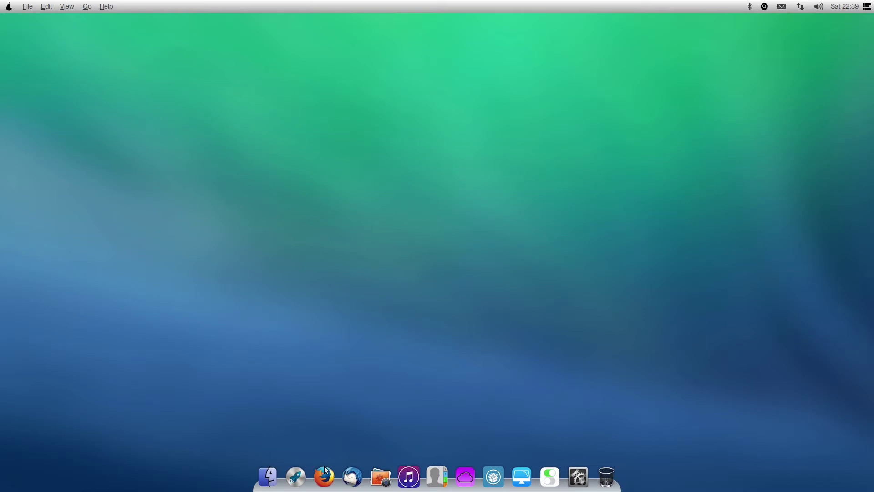
pyautogui.click(11, 6)
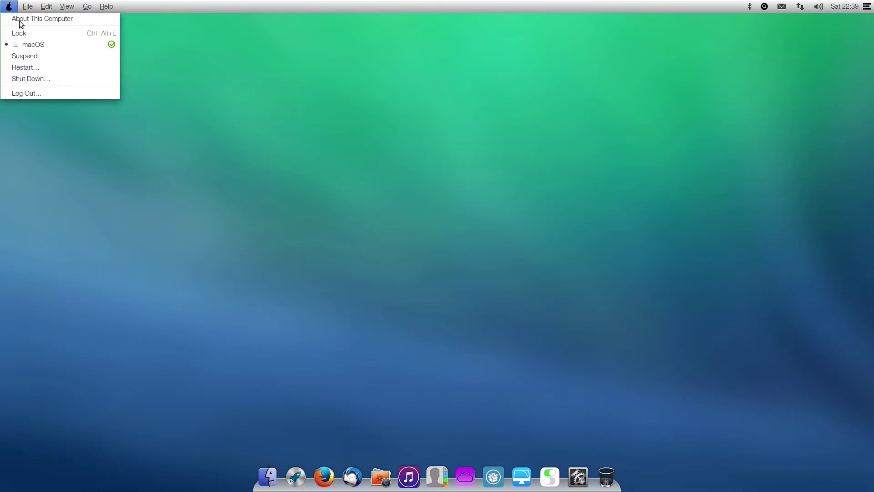
pyautogui.click(20, 23)
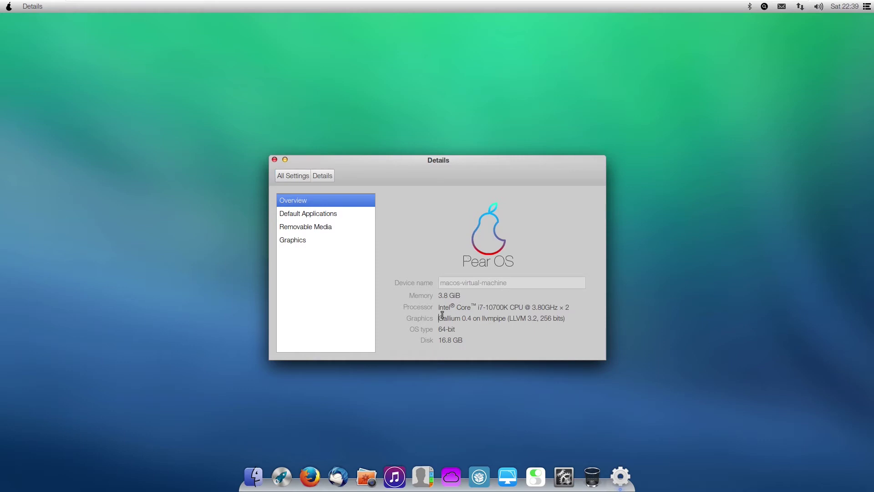
pyautogui.moveTo(439, 318); pyautogui.dragTo(545, 324)
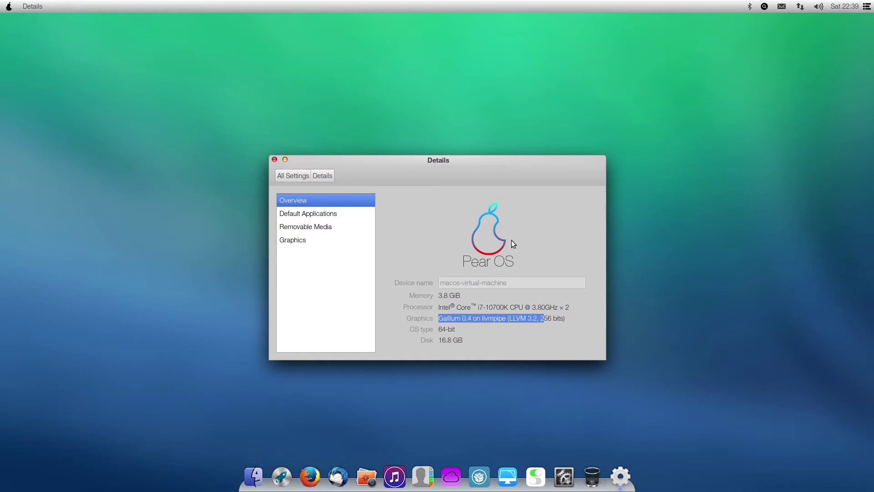
pyautogui.hotkey('alt', 'F4')
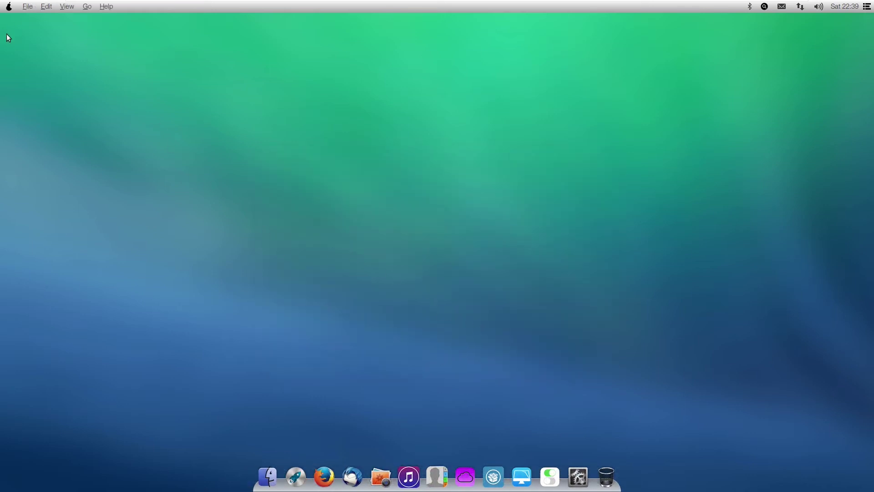
pyautogui.moveTo(7, 22); pyautogui.dragTo(840, 9)
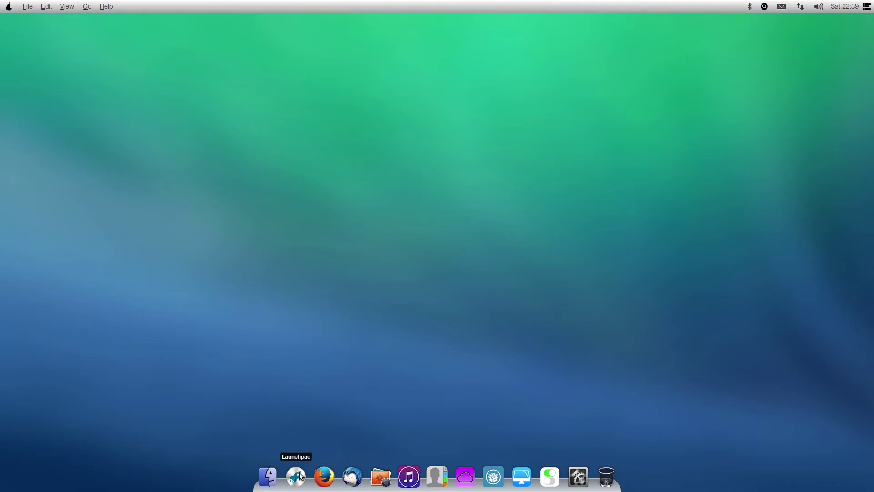
# - Launch Firefox, open and close Clean My Pear, and dismiss the PPA Manager error
pyautogui.click(324, 477)
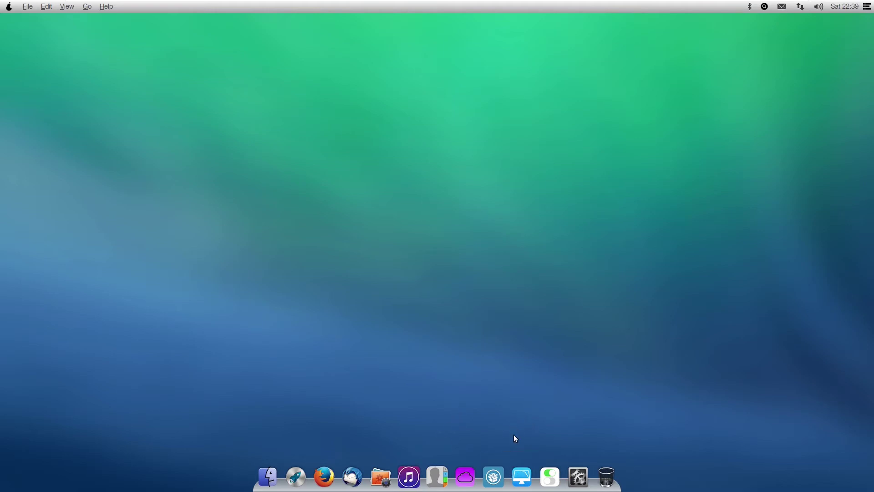
pyautogui.click(526, 476)
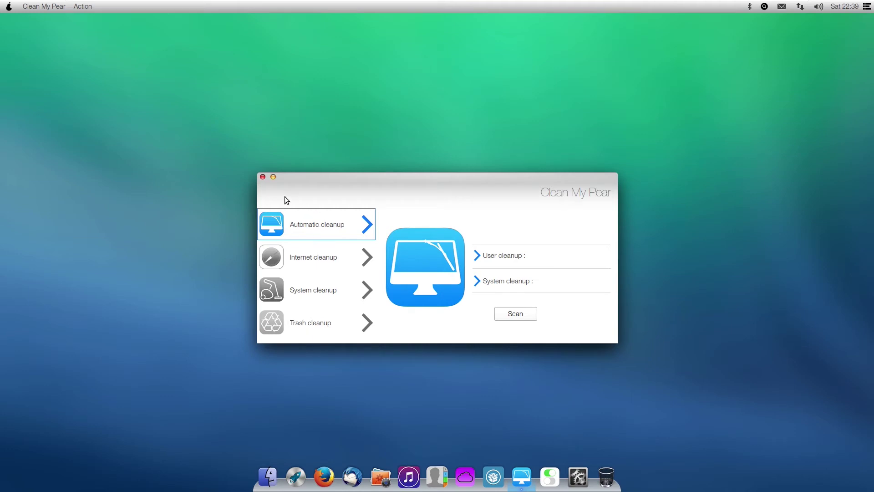
pyautogui.click(262, 175)
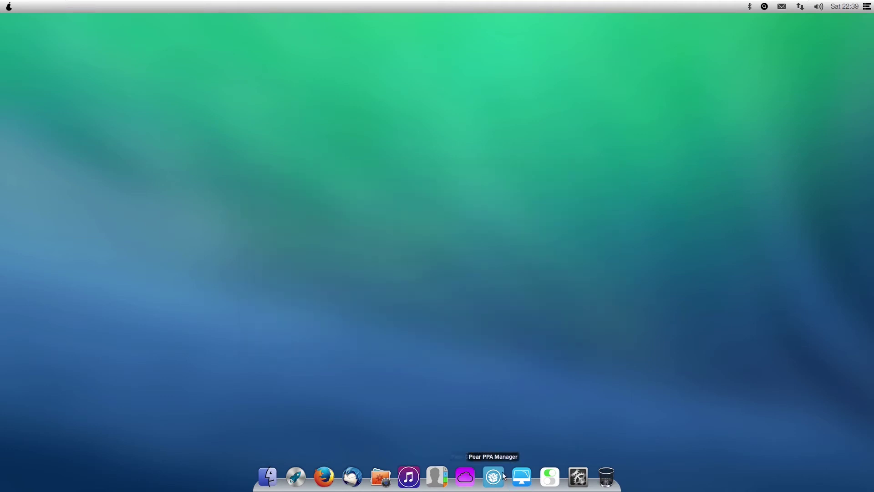
pyautogui.click(495, 476)
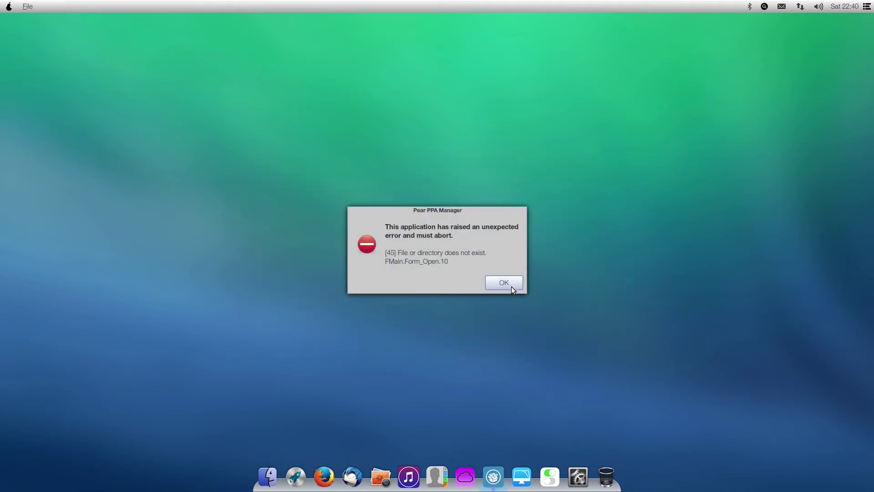
pyautogui.click(511, 285)
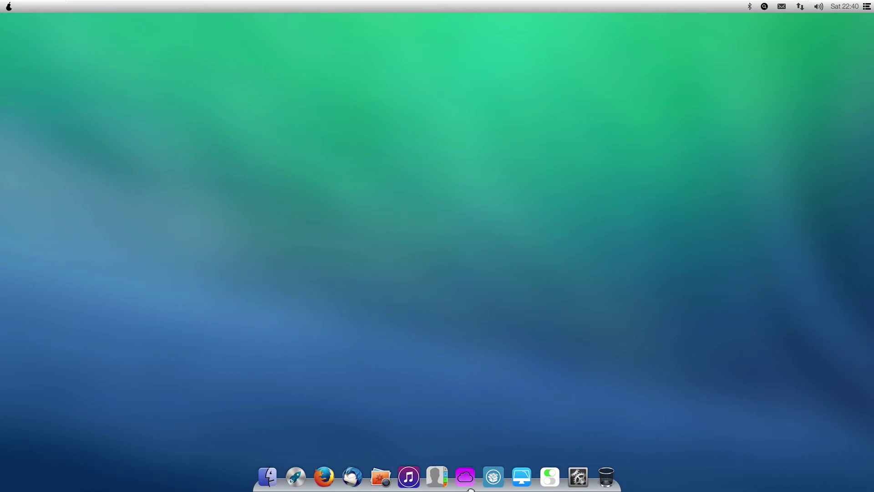
# - Start creating a Pear ID from Pear Cloud and move the resulting Firefox window top-left
pyautogui.click(465, 477)
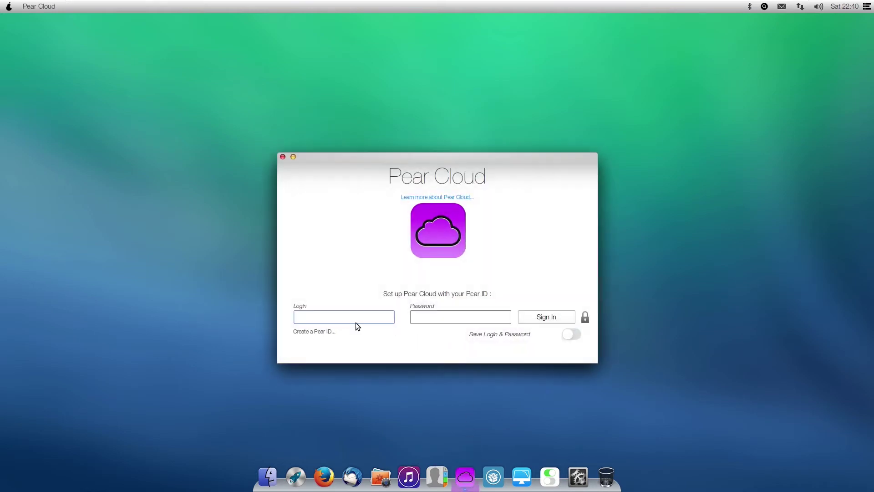
pyautogui.click(318, 331)
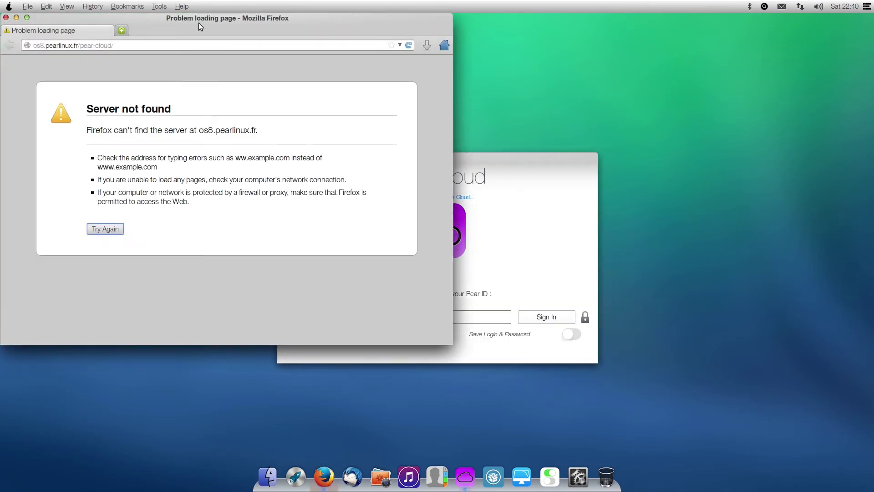
pyautogui.moveTo(199, 23); pyautogui.dragTo(274, 55)
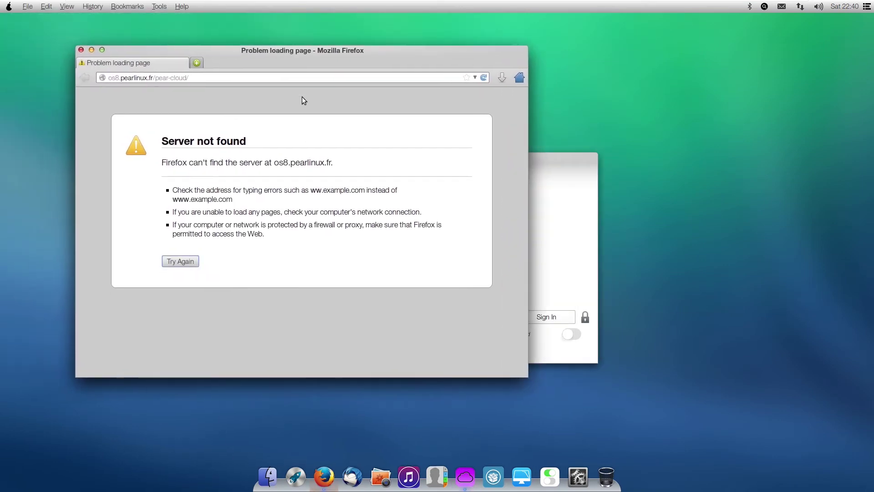
pyautogui.click(254, 78)
pyautogui.click(296, 476)
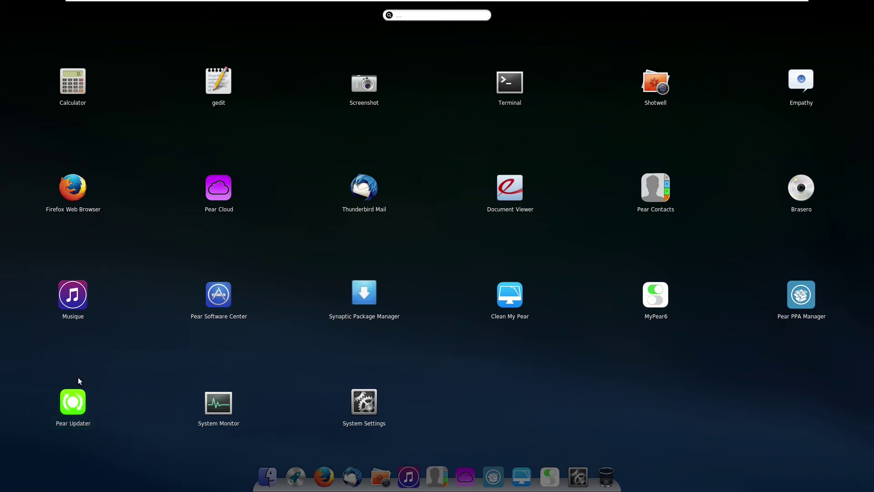
# - Launch MyPear6 from the Launchpad app grid
pyautogui.click(137, 375)
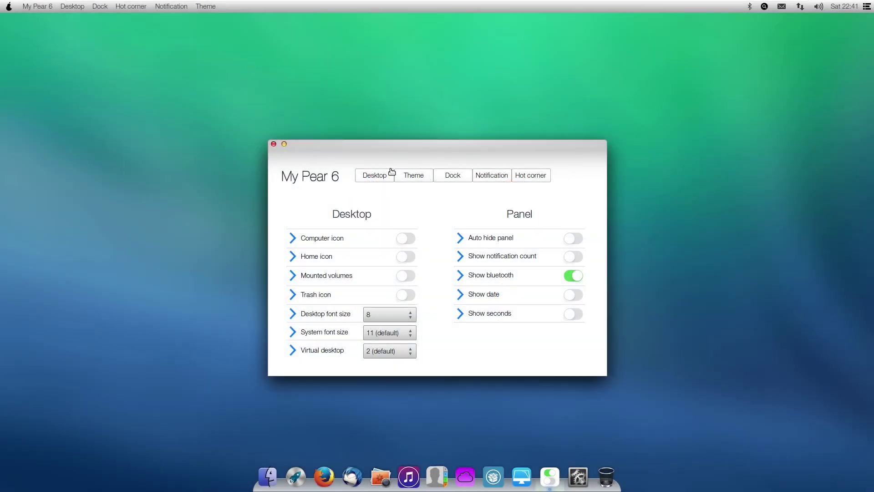
# - Show the Computer icon on the desktop and keep the dock at the bottom, normal size
pyautogui.click(371, 175)
pyautogui.click(402, 239)
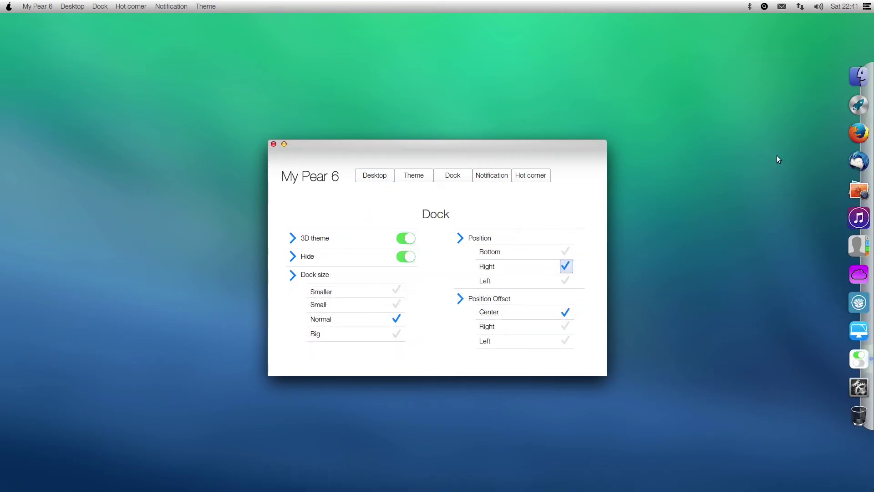
pyautogui.click(567, 252)
pyautogui.click(398, 334)
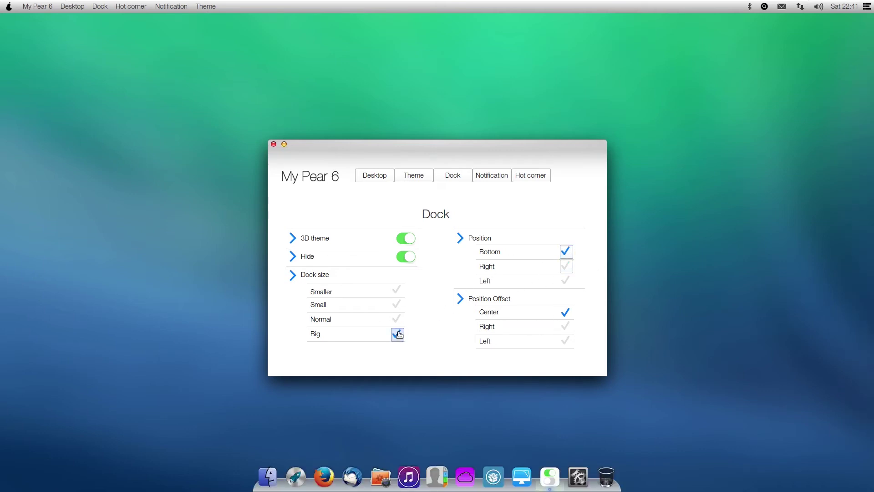
pyautogui.click(397, 322)
# - Send a test notification, then set the top-right hot corner to Custom
pyautogui.click(491, 180)
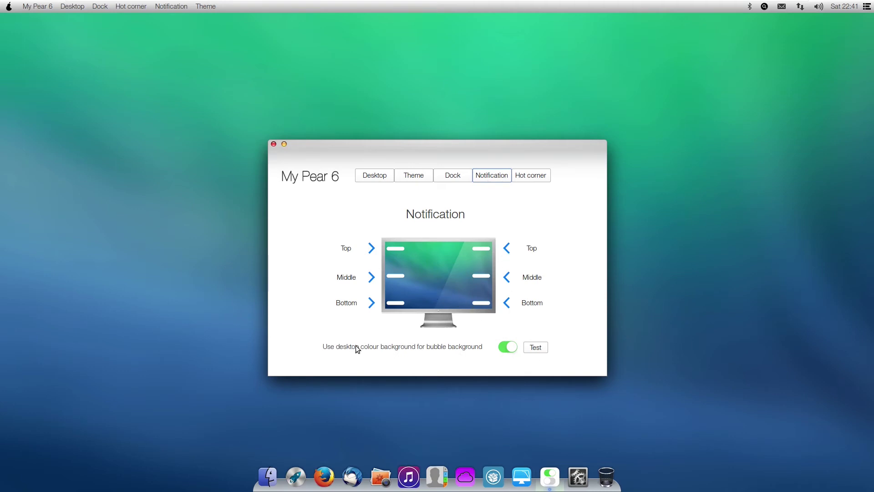
pyautogui.click(535, 348)
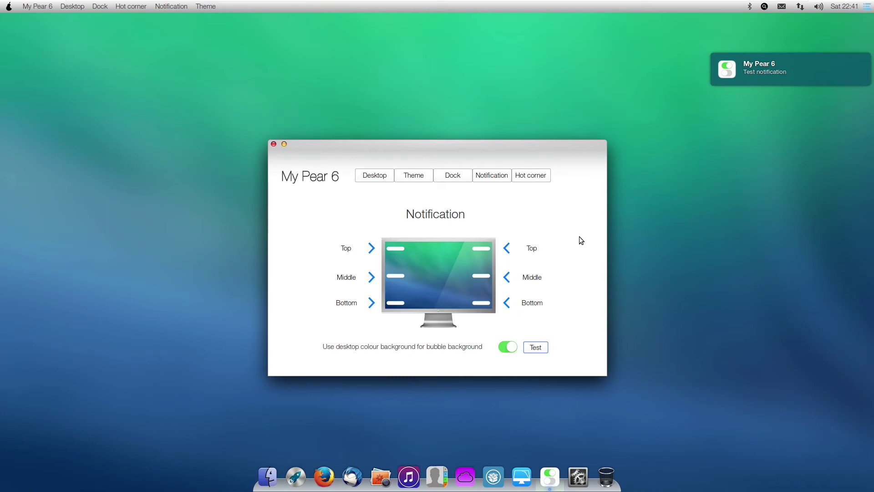
pyautogui.click(533, 176)
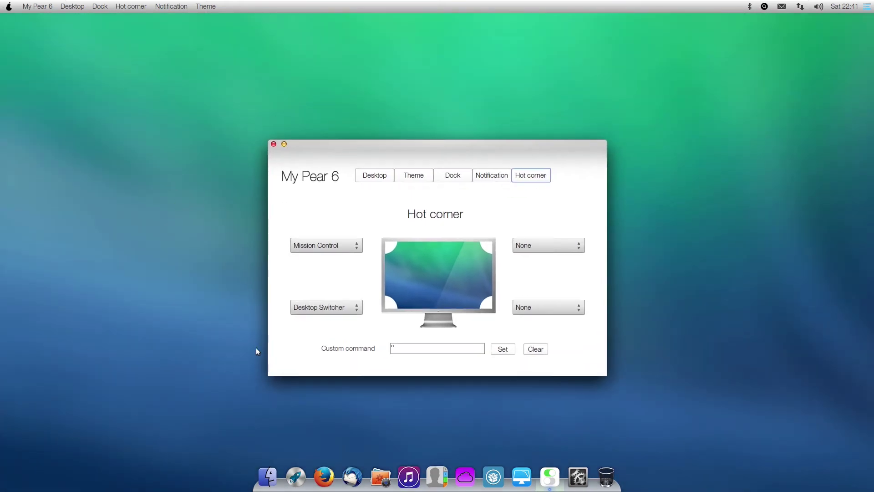
pyautogui.click(557, 245)
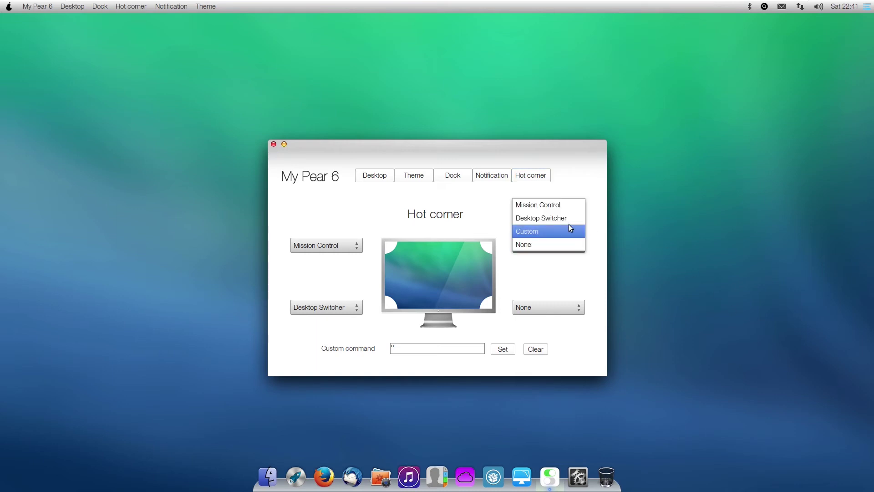
pyautogui.click(560, 231)
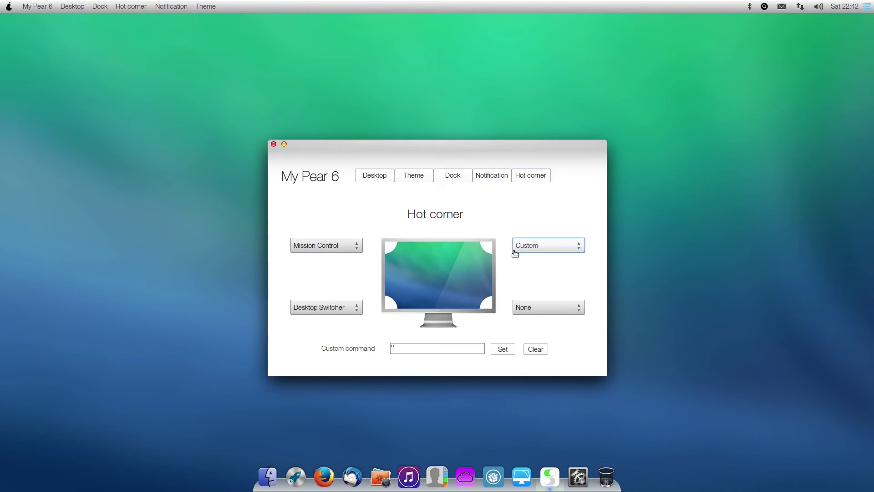
pyautogui.click(535, 246)
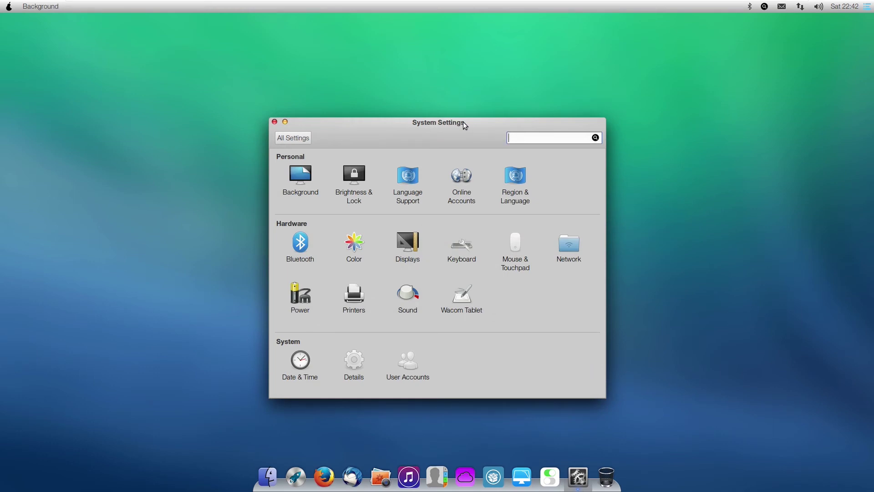
# - Apply the purple bokeh Pear OS wallpaper and move the Background window to the lower left
pyautogui.click(293, 173)
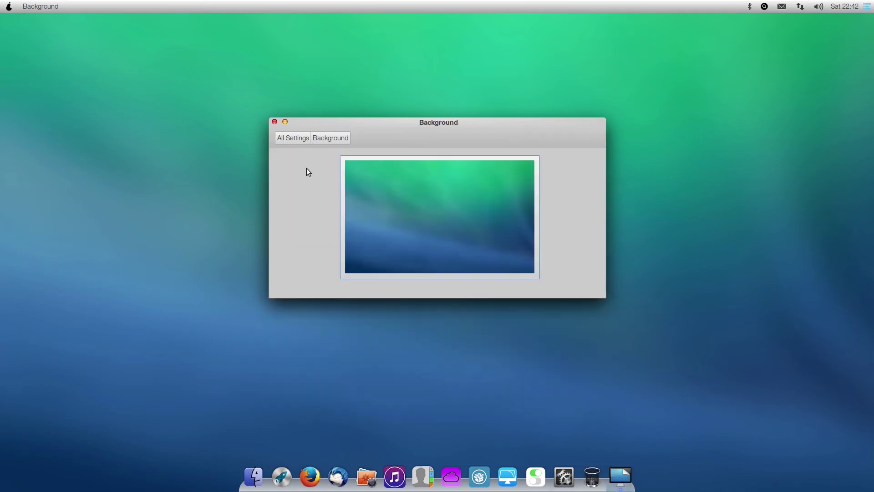
pyautogui.click(395, 196)
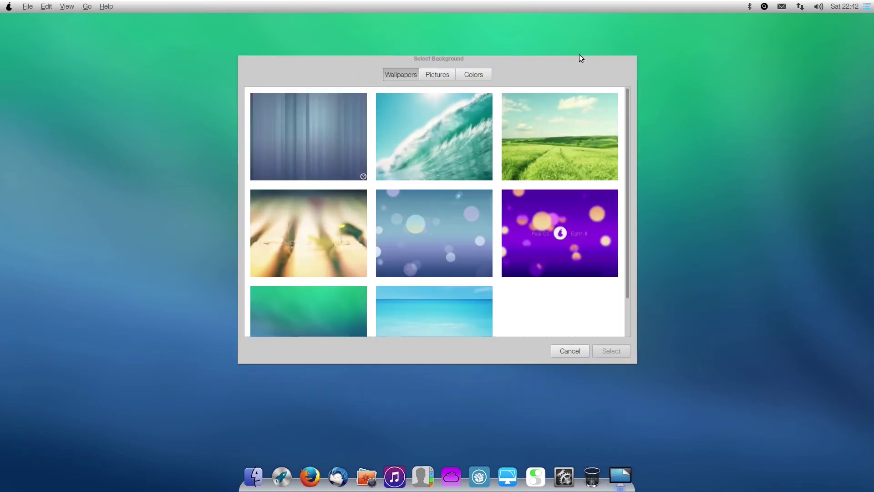
pyautogui.scroll(-2, 540, 204)
pyautogui.scroll(2, 541, 205)
pyautogui.scroll(-2, 551, 201)
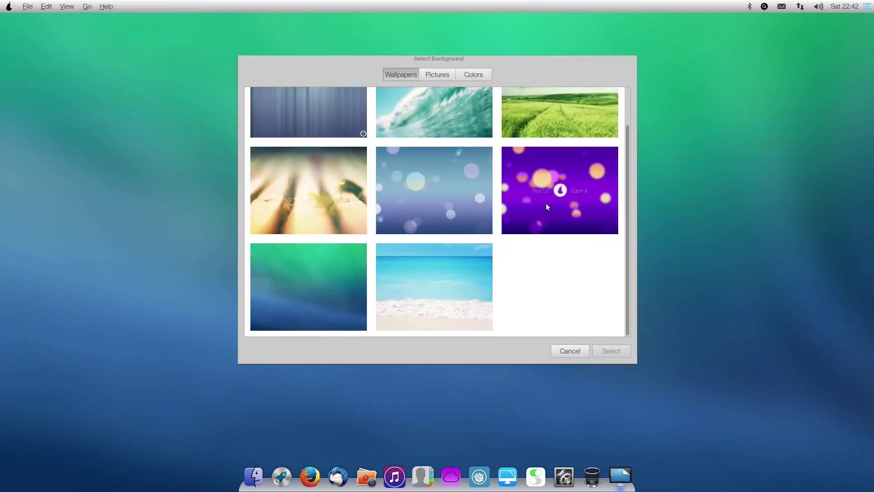
pyautogui.scroll(2, 545, 203)
pyautogui.doubleClick(546, 241)
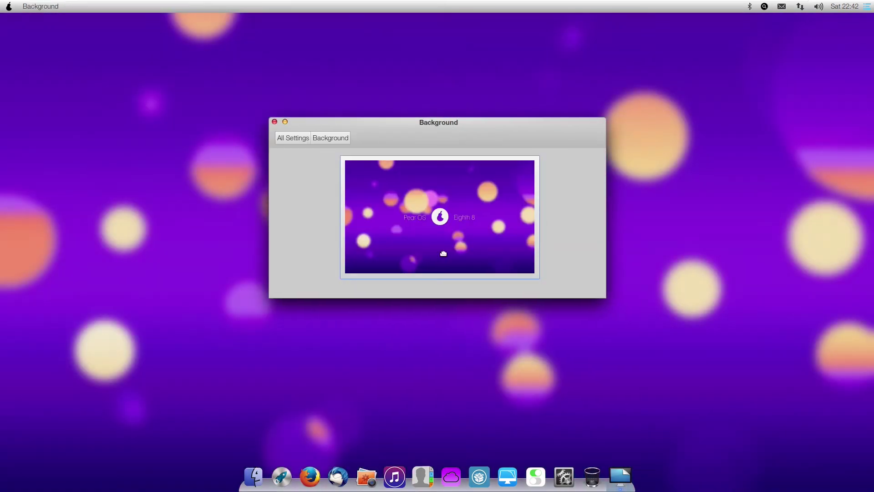
pyautogui.moveTo(444, 125); pyautogui.dragTo(298, 297)
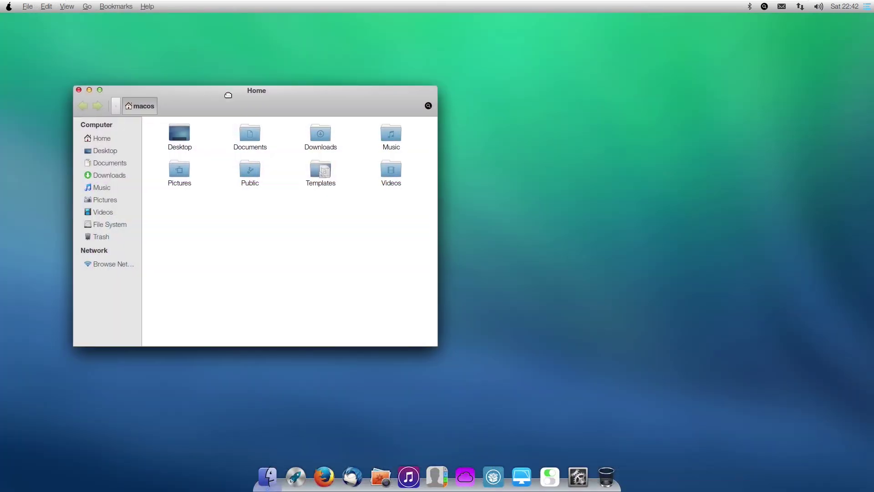
# - Centre the Home window, select its eight folders, and browse Home, Desktop and File System
pyautogui.moveTo(228, 95); pyautogui.dragTo(342, 113)
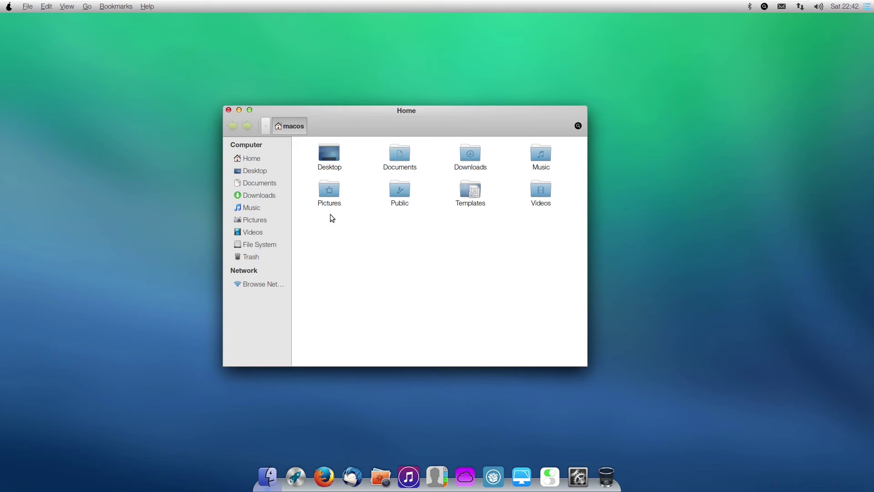
pyautogui.moveTo(325, 217); pyautogui.dragTo(544, 162)
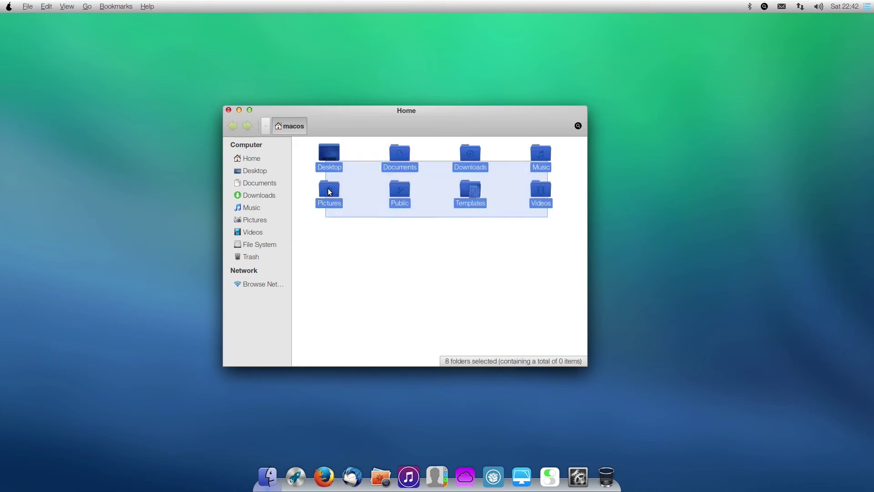
pyautogui.click(265, 159)
pyautogui.click(265, 172)
pyautogui.click(266, 247)
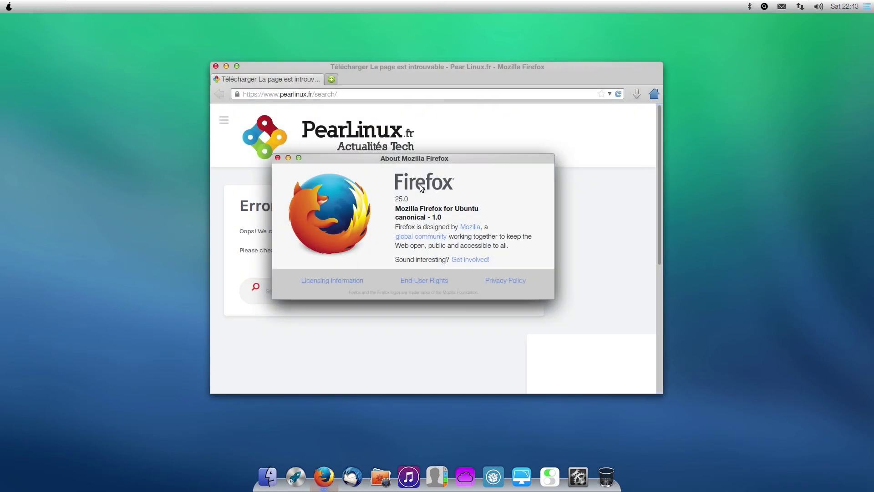
# - Highlight the 25.0 version number, close About Mozilla Firefox, and move Firefox lower
pyautogui.moveTo(394, 198); pyautogui.dragTo(415, 195)
pyautogui.click(277, 159)
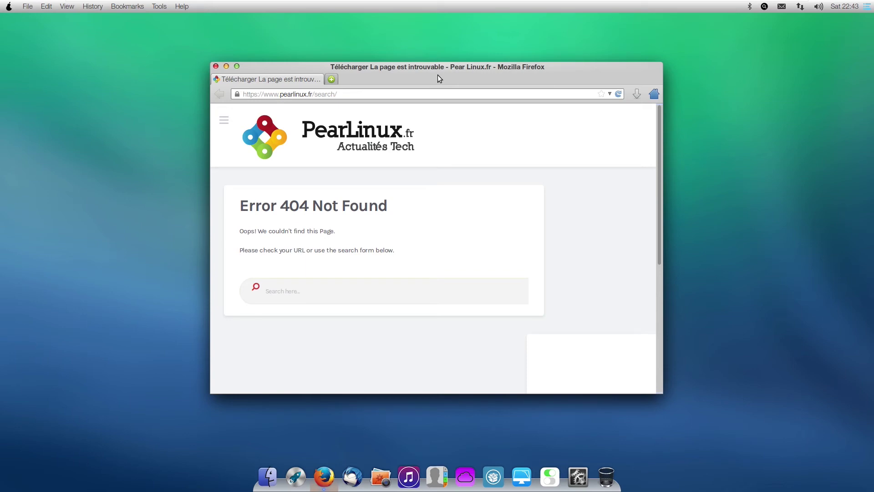
pyautogui.moveTo(423, 87); pyautogui.dragTo(421, 107)
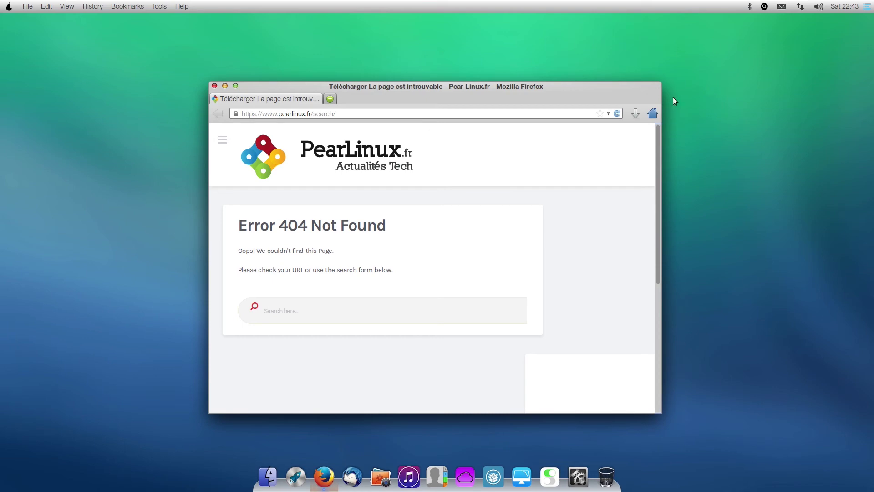
pyautogui.moveTo(632, 89); pyautogui.dragTo(631, 117)
# - Open the notification centre and switch its All Applications filter to notify-send
pyautogui.click(867, 7)
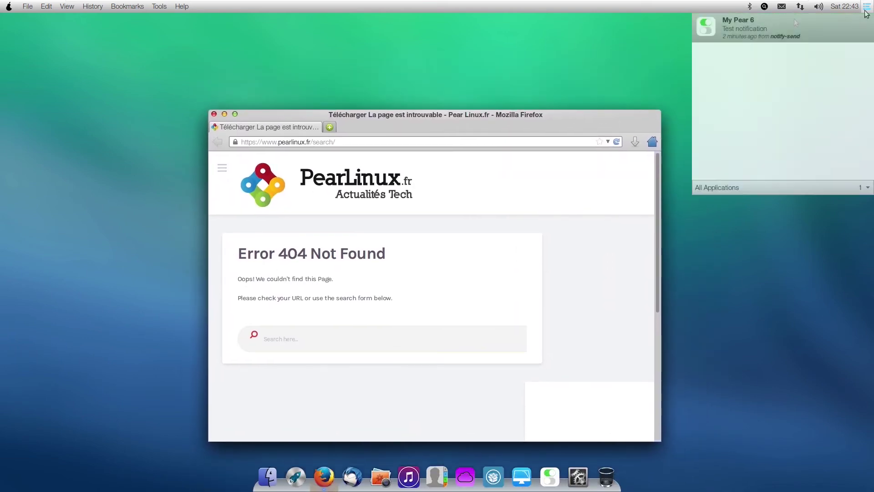
pyautogui.click(866, 6)
pyautogui.click(866, 6)
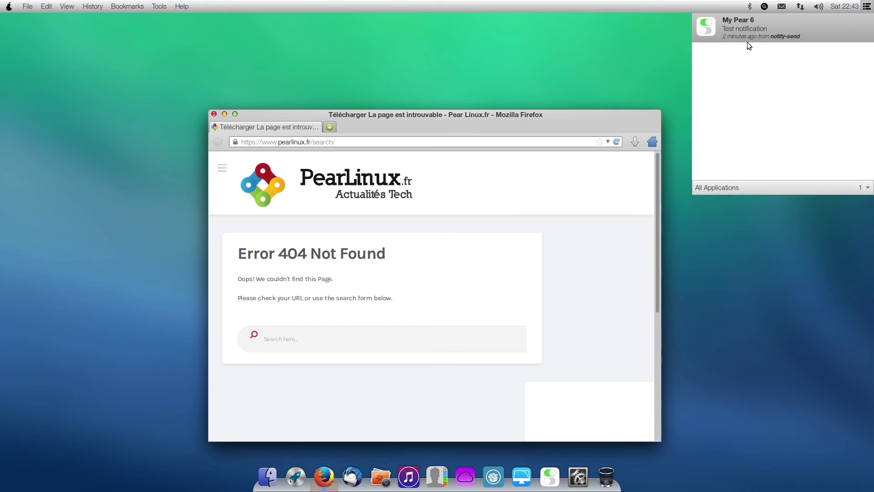
pyautogui.click(722, 184)
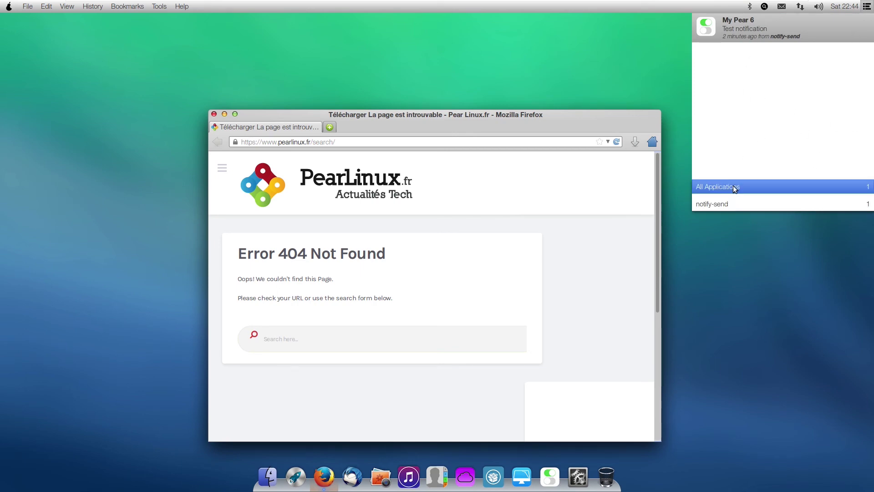
pyautogui.click(737, 203)
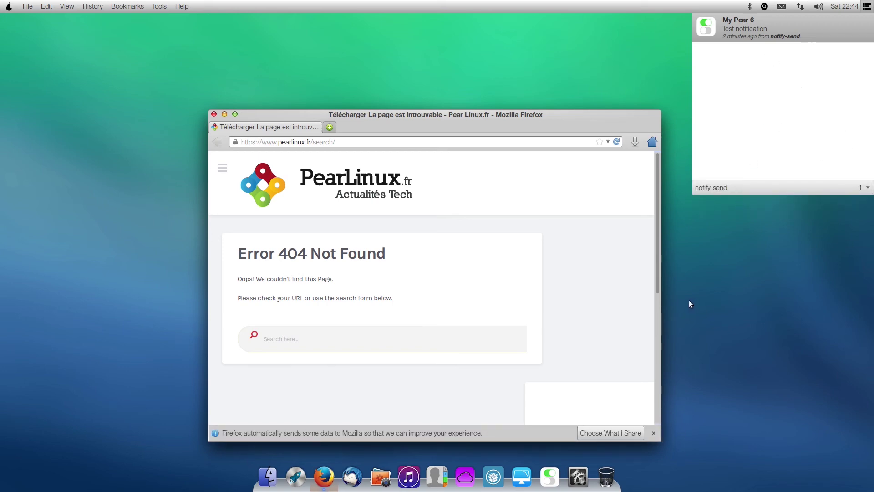
# - Maximize Firefox, restore it to a smaller window, and move it up and left
pyautogui.doubleClick(433, 127)
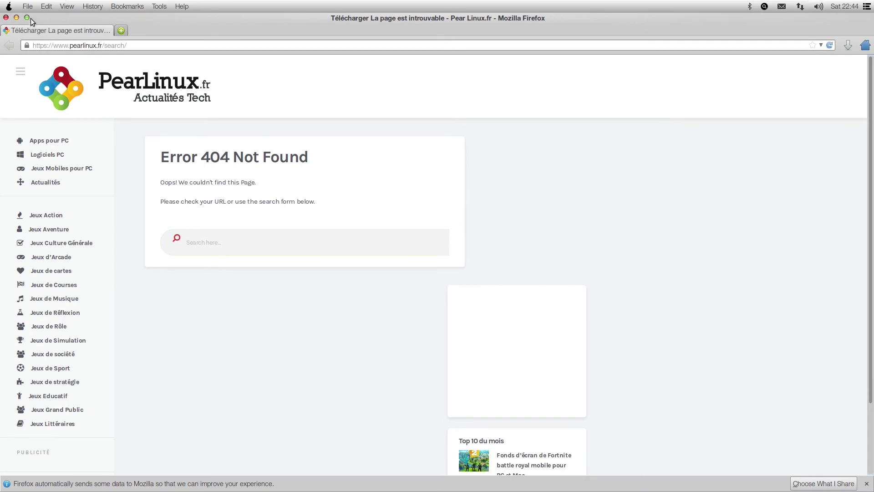
pyautogui.click(27, 18)
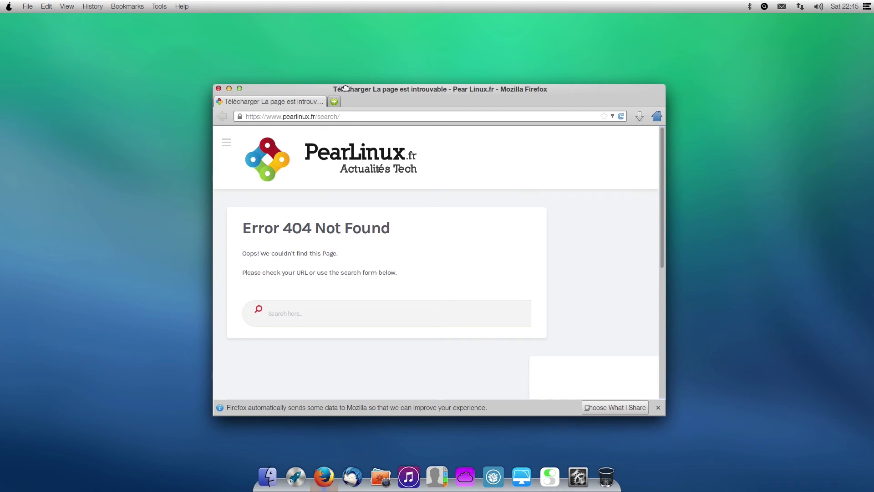
pyautogui.moveTo(346, 89); pyautogui.dragTo(294, 64)
pyautogui.moveTo(2, 2)
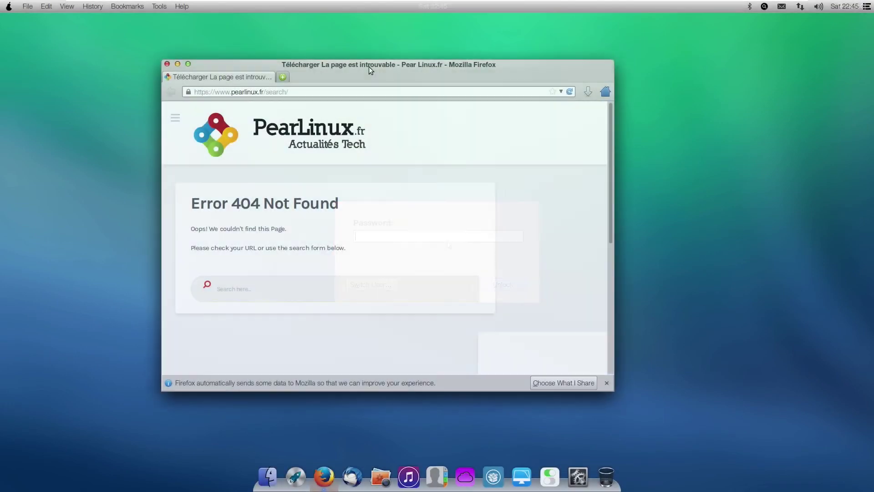
# - Shift the Firefox window lower and to the right, then close Firefox
pyautogui.moveTo(369, 67)
pyautogui.mouseDown()
pyautogui.moveTo(401, 67)
pyautogui.moveTo(379, 67)
pyautogui.mouseUp()
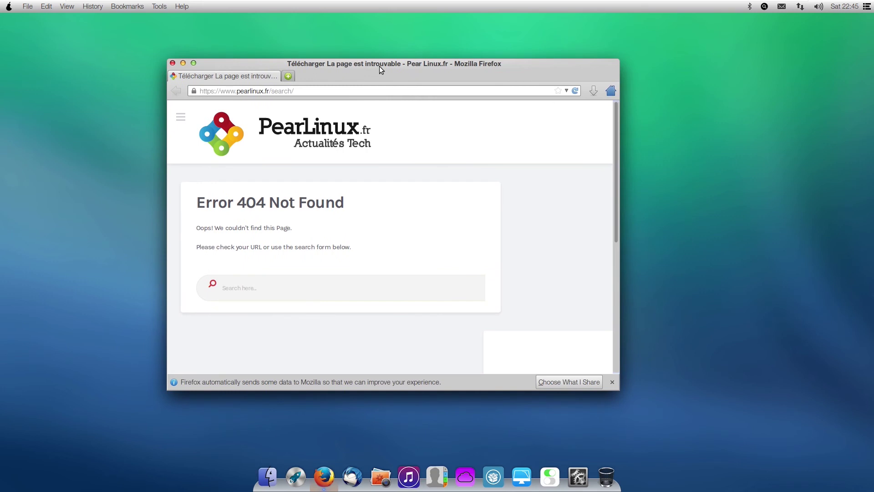
pyautogui.moveTo(208, 69); pyautogui.dragTo(230, 68)
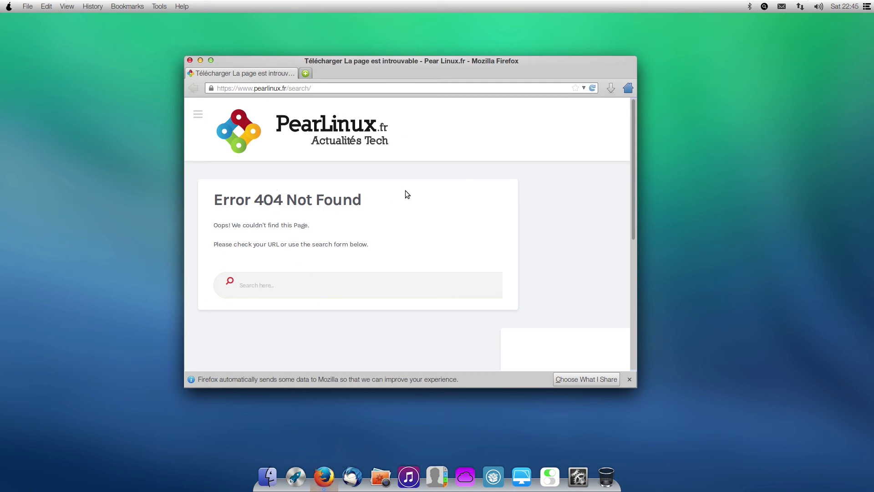
pyautogui.moveTo(451, 68); pyautogui.dragTo(486, 168)
pyautogui.click(206, 119)
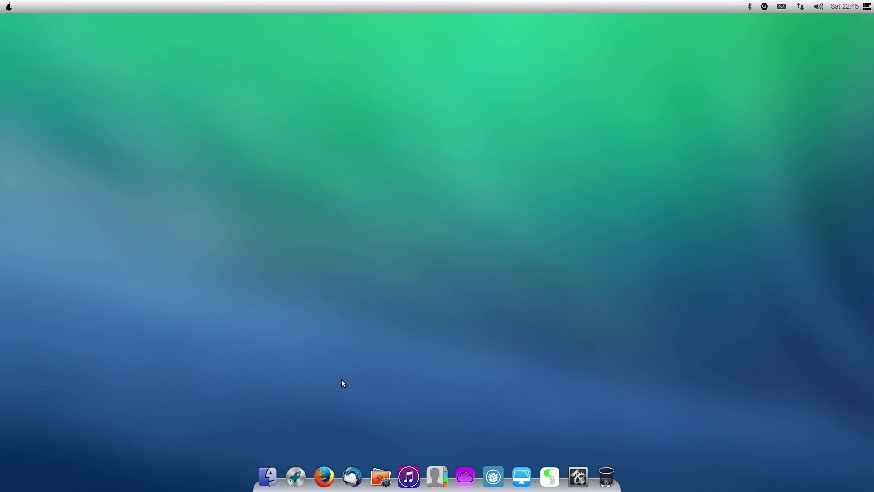
pyautogui.click(37, 49)
pyautogui.click(8, 7)
pyautogui.click(217, 153)
# - Launch Pear Software Center from Launchpad and reposition its window
pyautogui.click(296, 477)
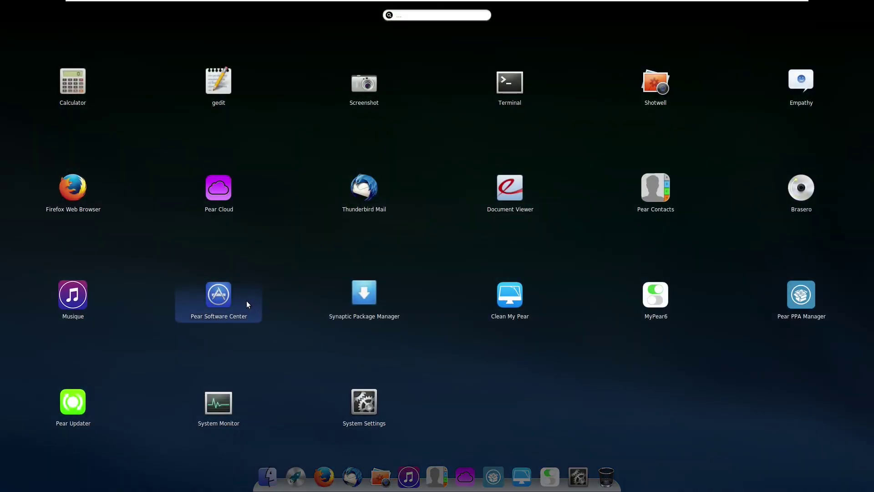
pyautogui.click(247, 302)
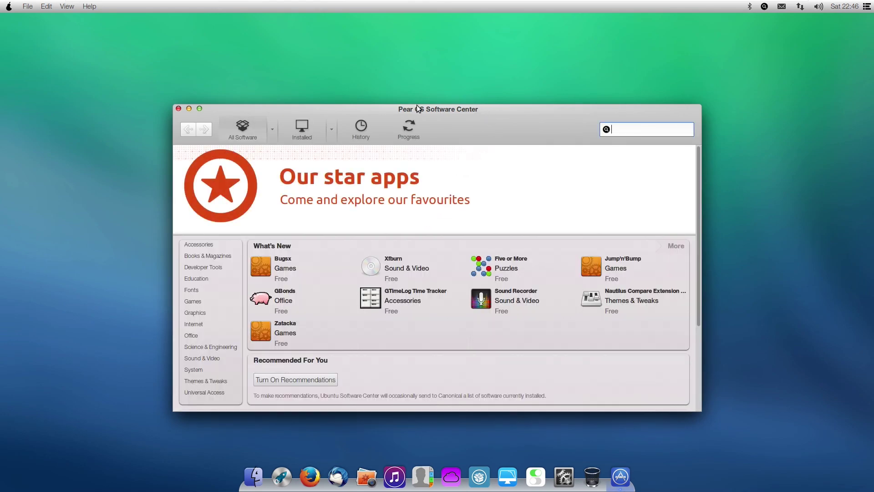
pyautogui.moveTo(389, 108)
pyautogui.mouseDown()
pyautogui.moveTo(401, 106)
pyautogui.moveTo(377, 109)
pyautogui.mouseUp()
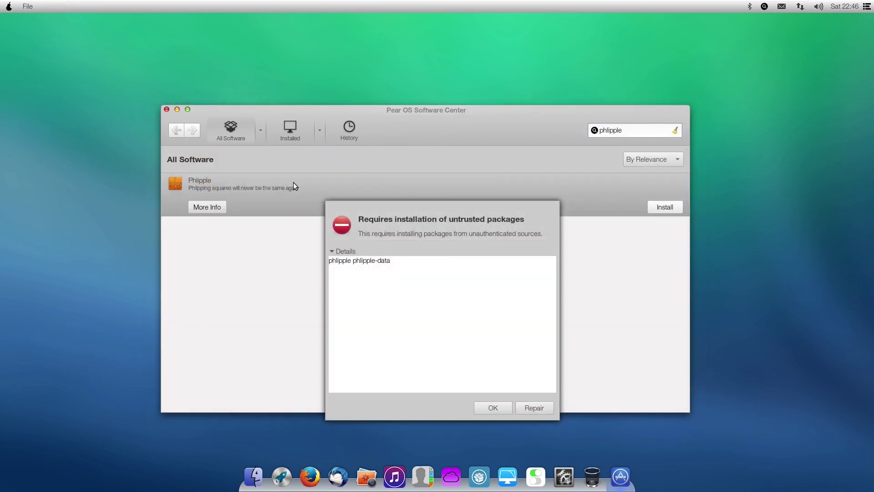
# - Install Phlipple, accept both untrusted-packages warnings, and close the Software Center
pyautogui.moveTo(408, 206); pyautogui.dragTo(395, 201)
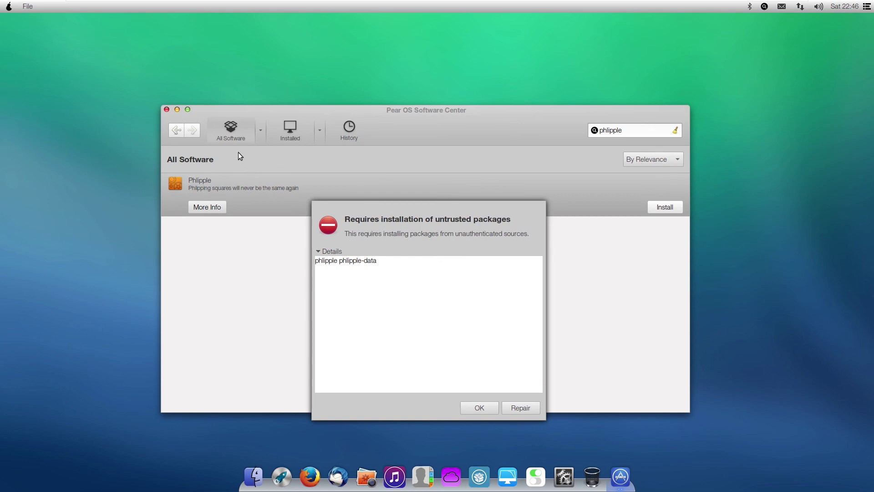
pyautogui.click(233, 139)
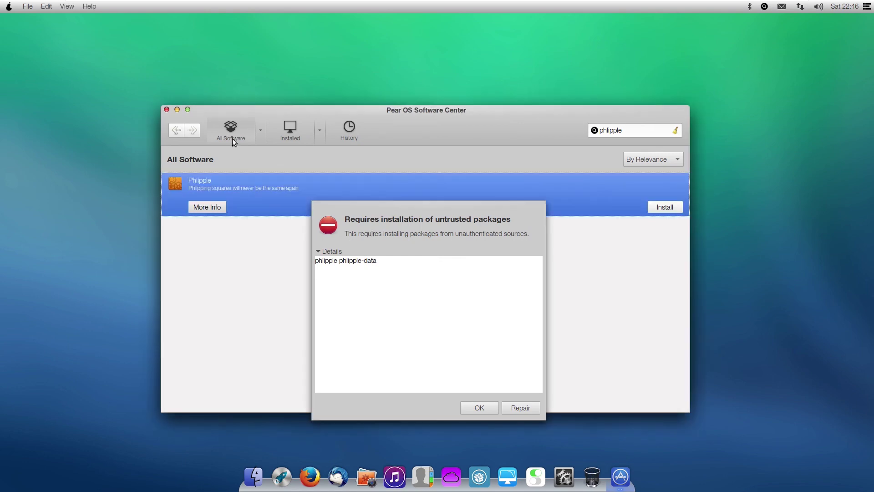
pyautogui.click(480, 408)
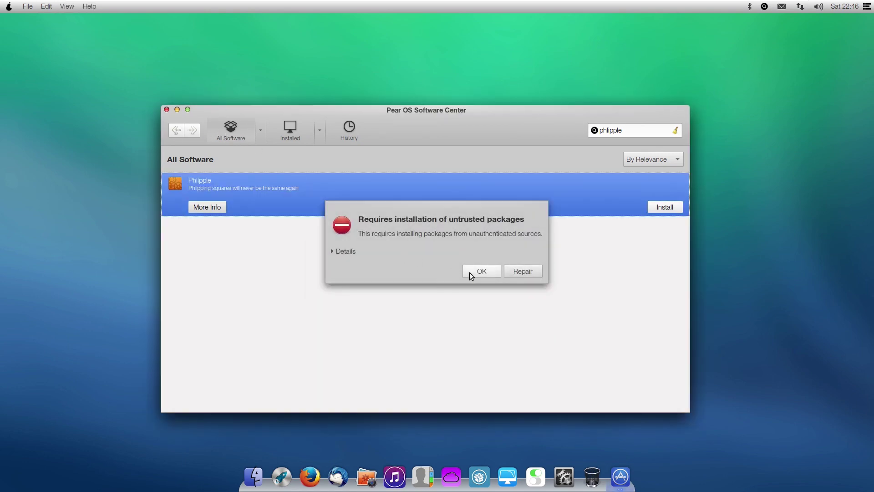
pyautogui.click(472, 271)
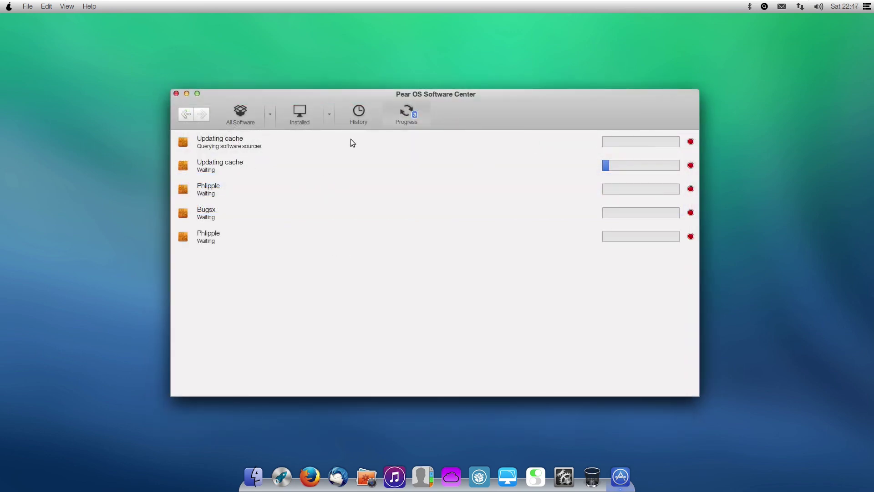
pyautogui.click(175, 94)
# - Search the system for 'hello' and dismiss the results
pyautogui.click(765, 6)
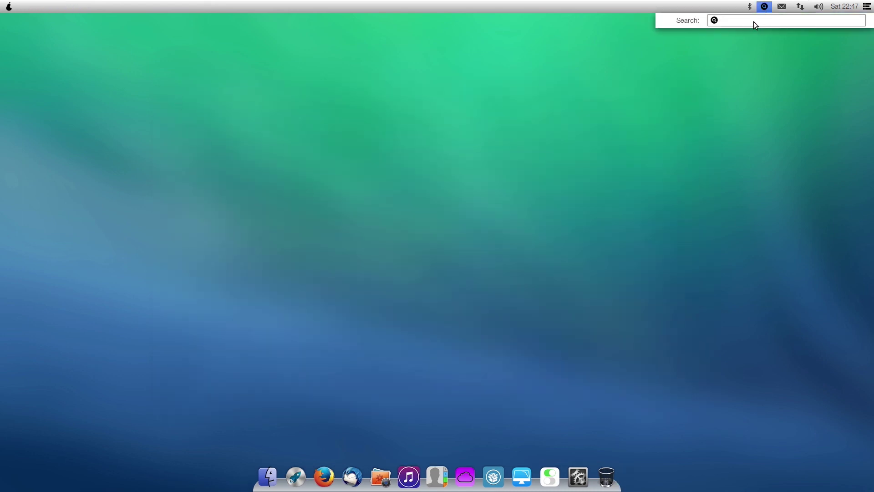
pyautogui.write('hel')
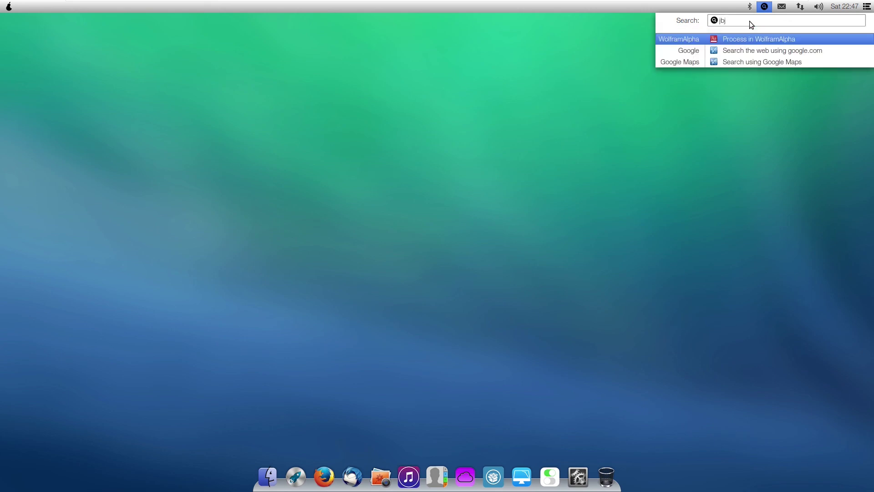
pyautogui.write('lo')
pyautogui.click(730, 124)
# - Search again for 'typig', dismiss the results, and right-click the desktop
pyautogui.click(768, 4)
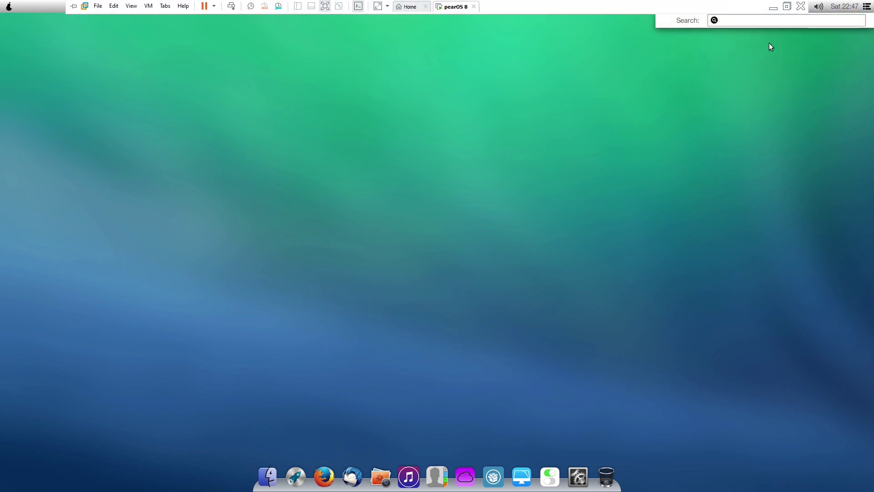
pyautogui.click(765, 8)
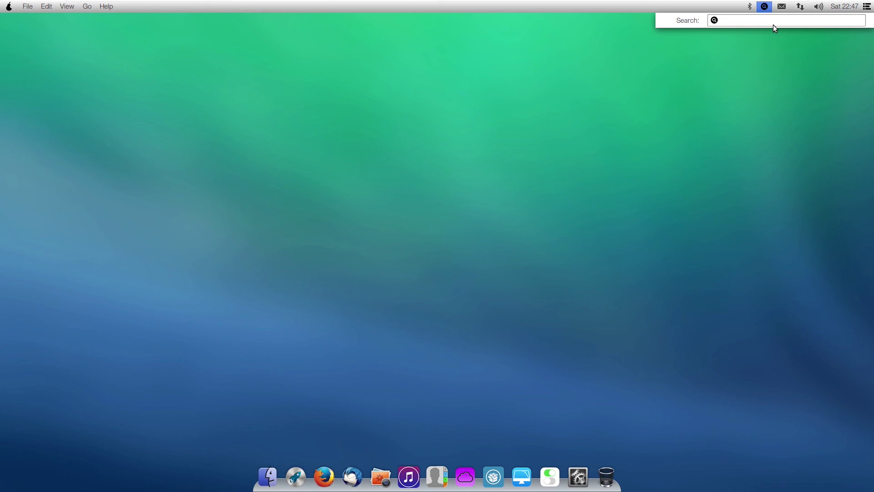
pyautogui.write('typig')
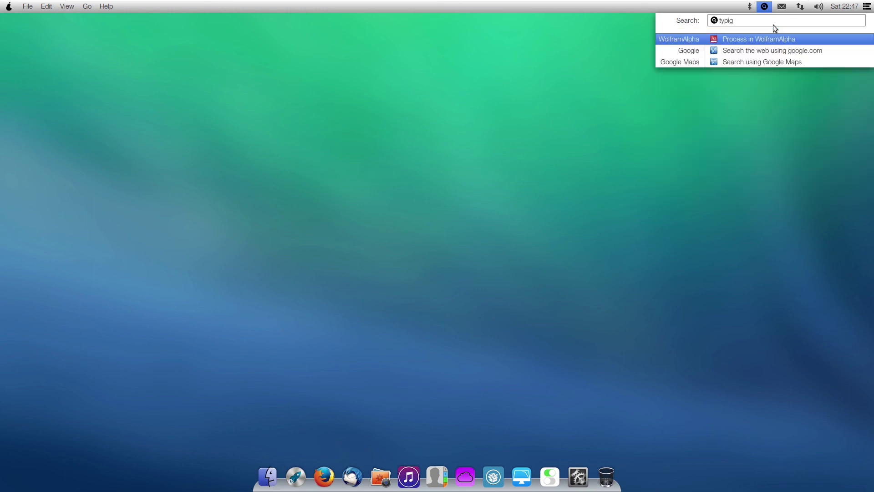
pyautogui.click(643, 198)
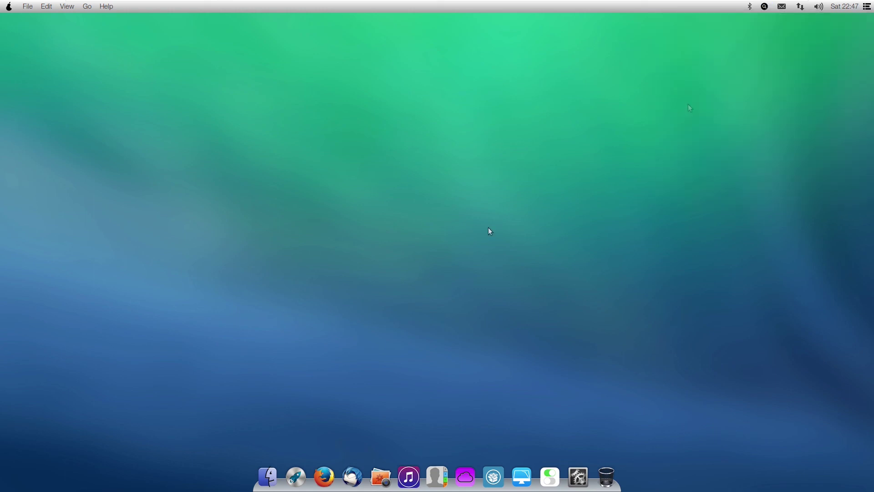
pyautogui.rightClick(496, 185)
# - Apply the breaking ocean wave wallpaper via Change Desktop Background, then close the Background window
pyautogui.click(528, 261)
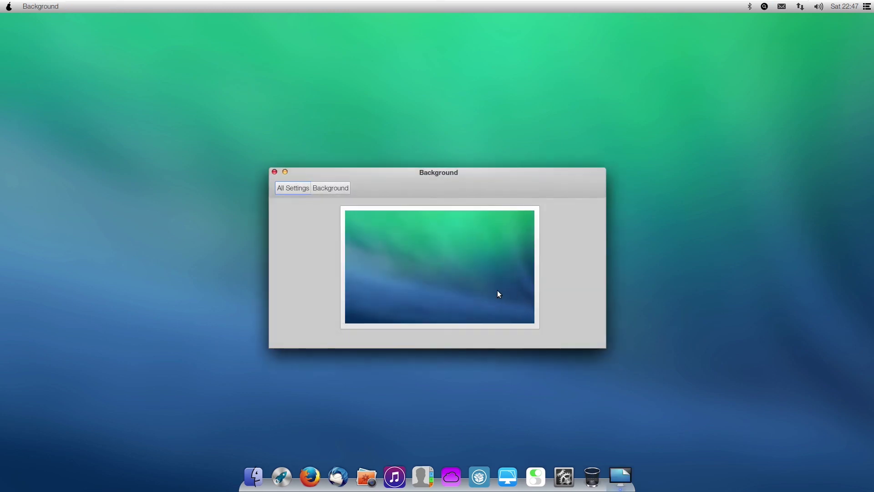
pyautogui.click(419, 283)
pyautogui.scroll(-1, 423, 283)
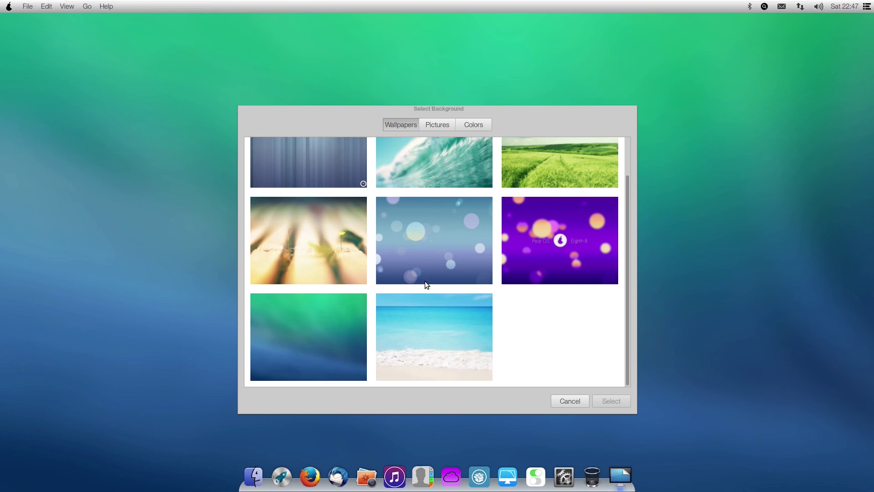
pyautogui.scroll(1, 425, 280)
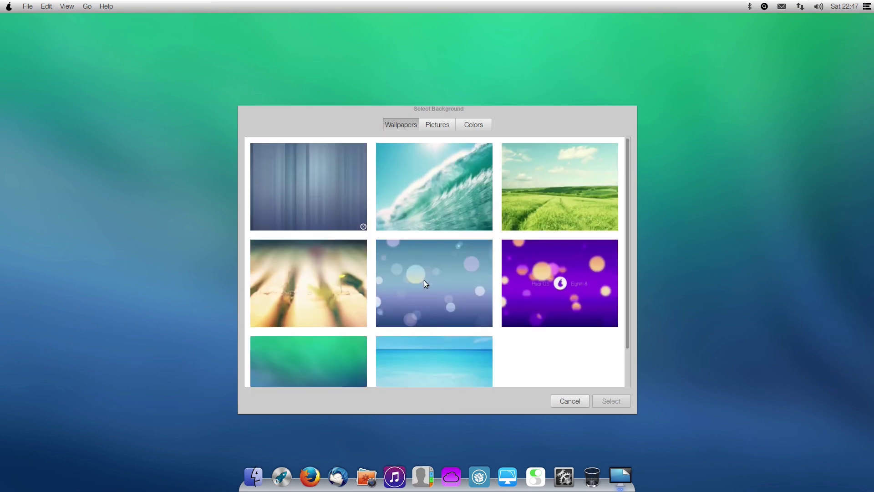
pyautogui.doubleClick(443, 194)
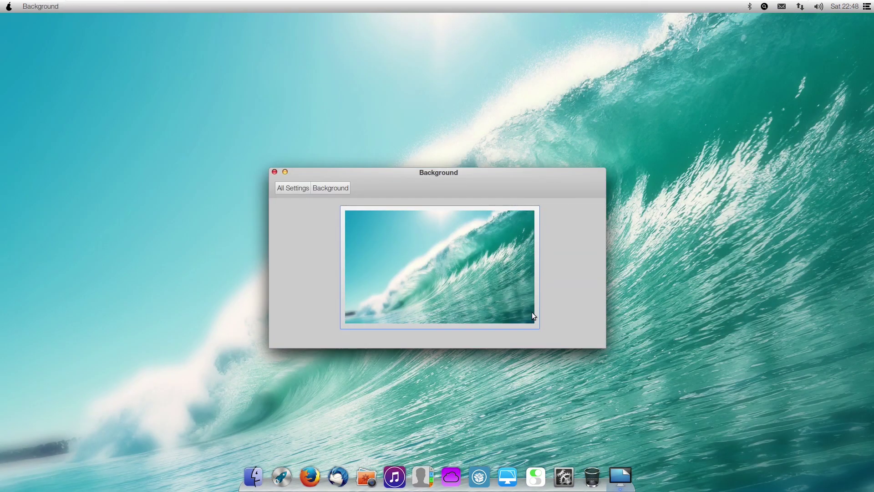
pyautogui.click(275, 172)
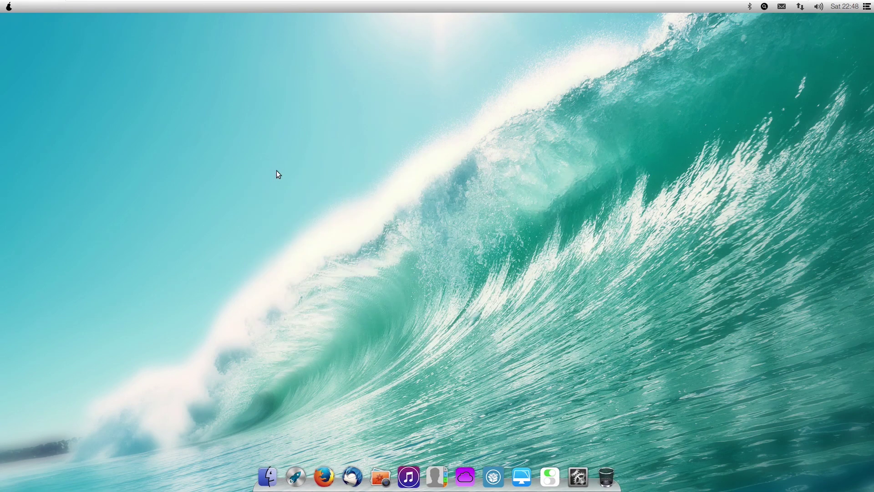
# - Choose Shut Down from the system menu and confirm it in the dialog
pyautogui.click(8, 7)
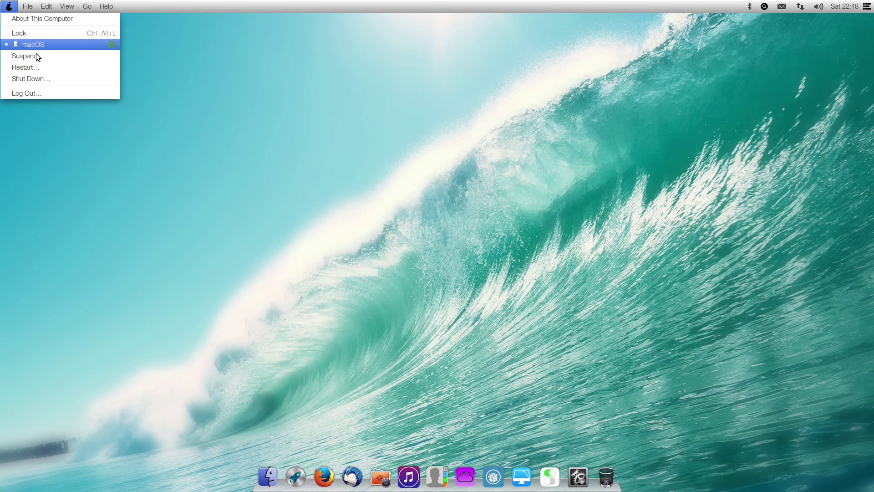
pyautogui.click(48, 77)
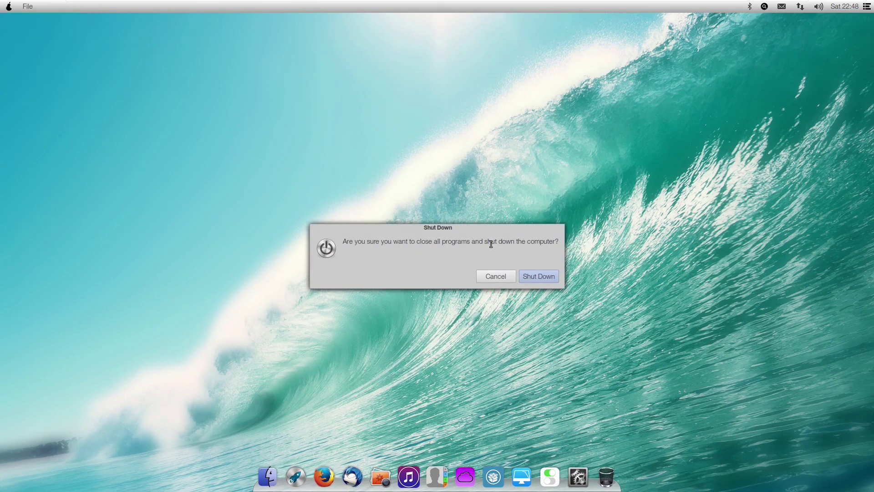
pyautogui.click(544, 275)
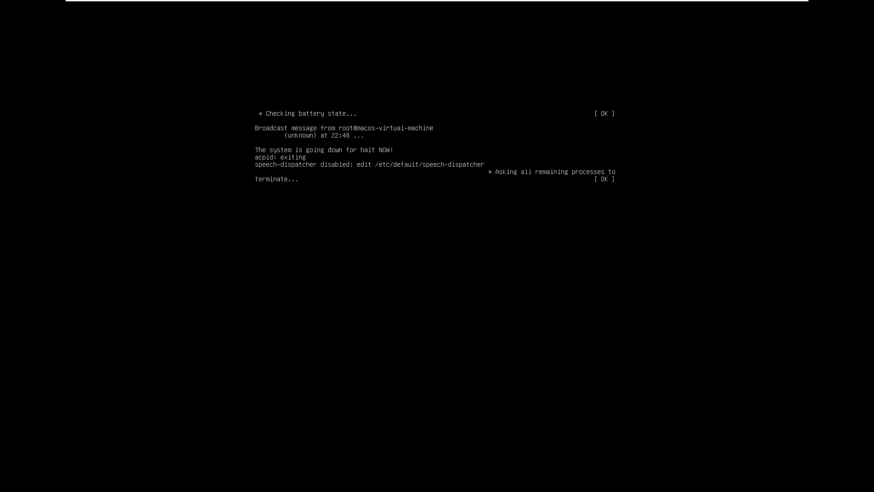